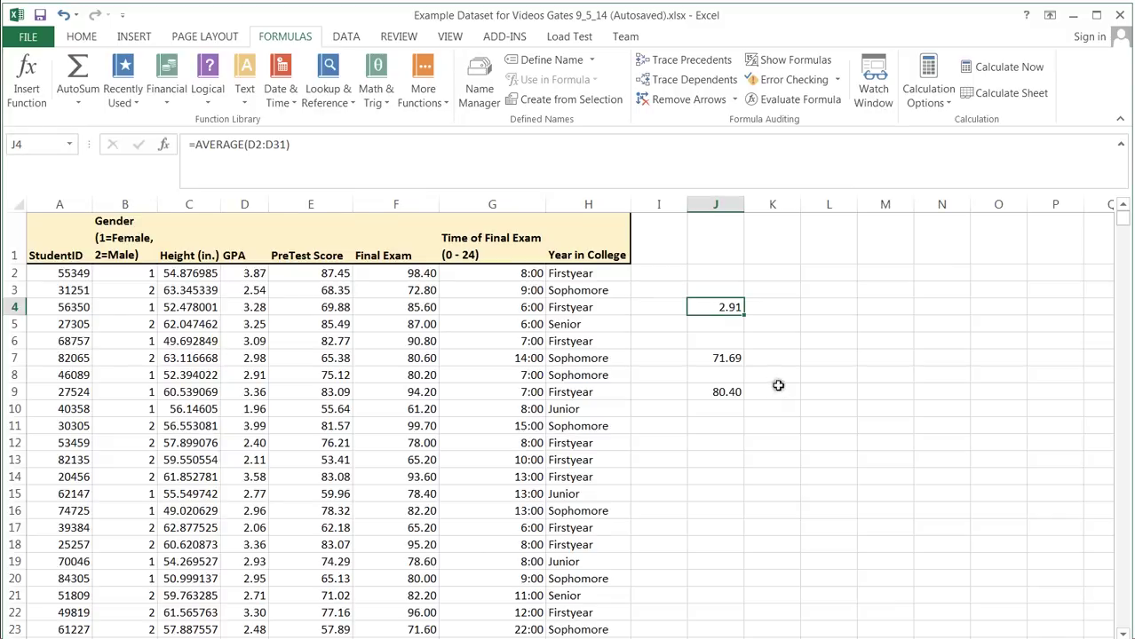
Delete the earlier results 2.91, 71.69 and 80.40 from J4:J10
left_click_drag(698, 306, 710, 403)
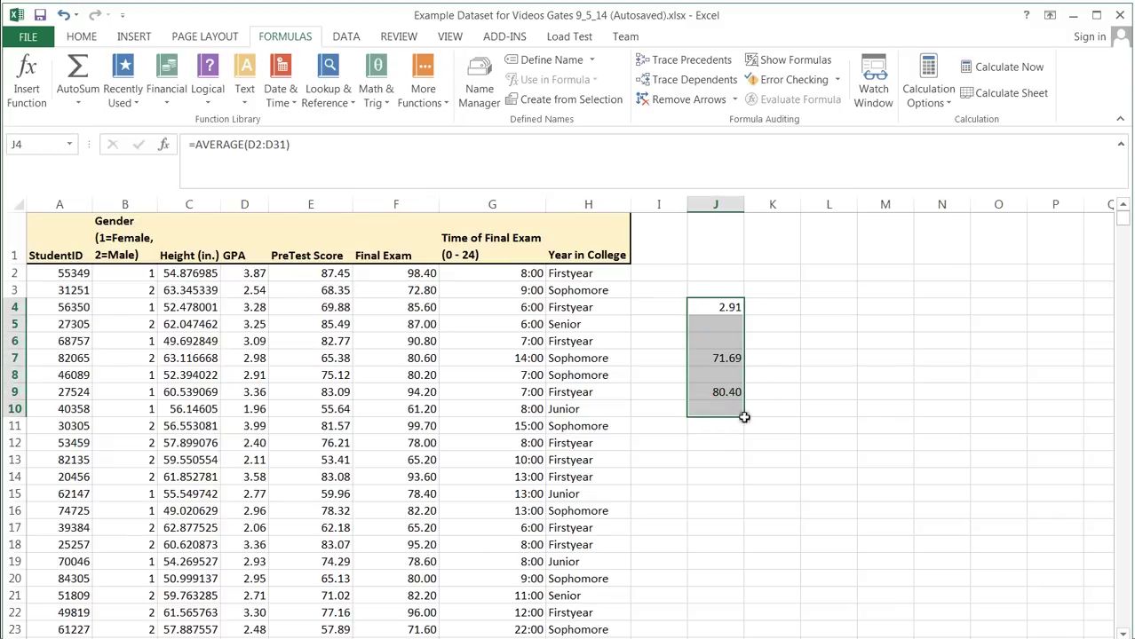
key("Delete")
left_click(795, 472)
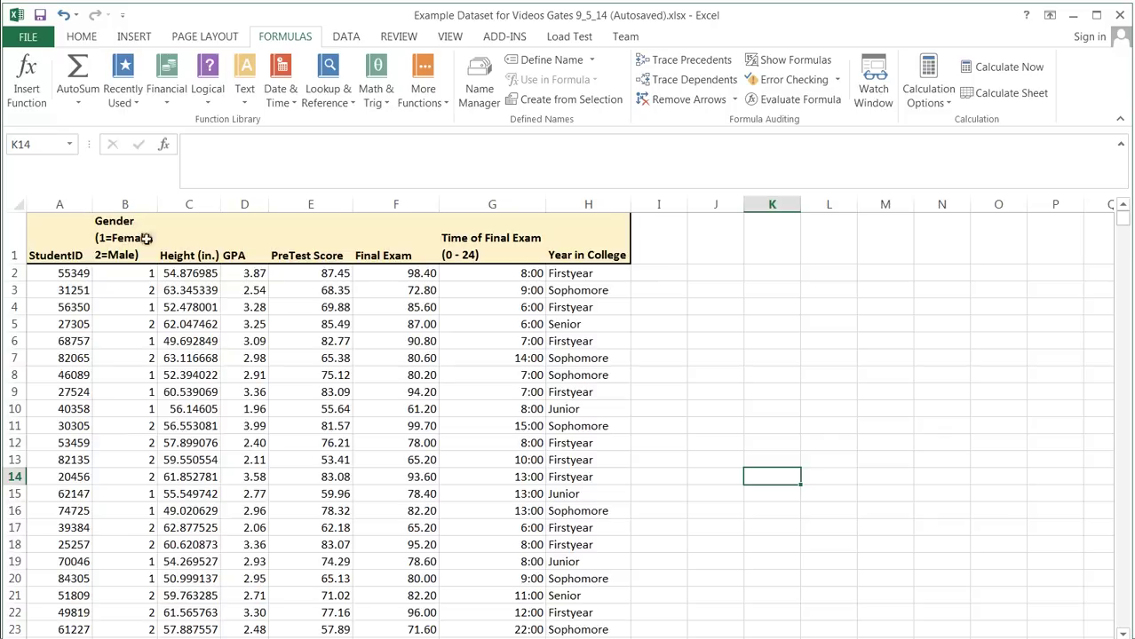
Explain the StudentID and Gender columns, showing Gender values coded 1 and 2
left_click(40, 233)
left_click(116, 248)
left_click(180, 243)
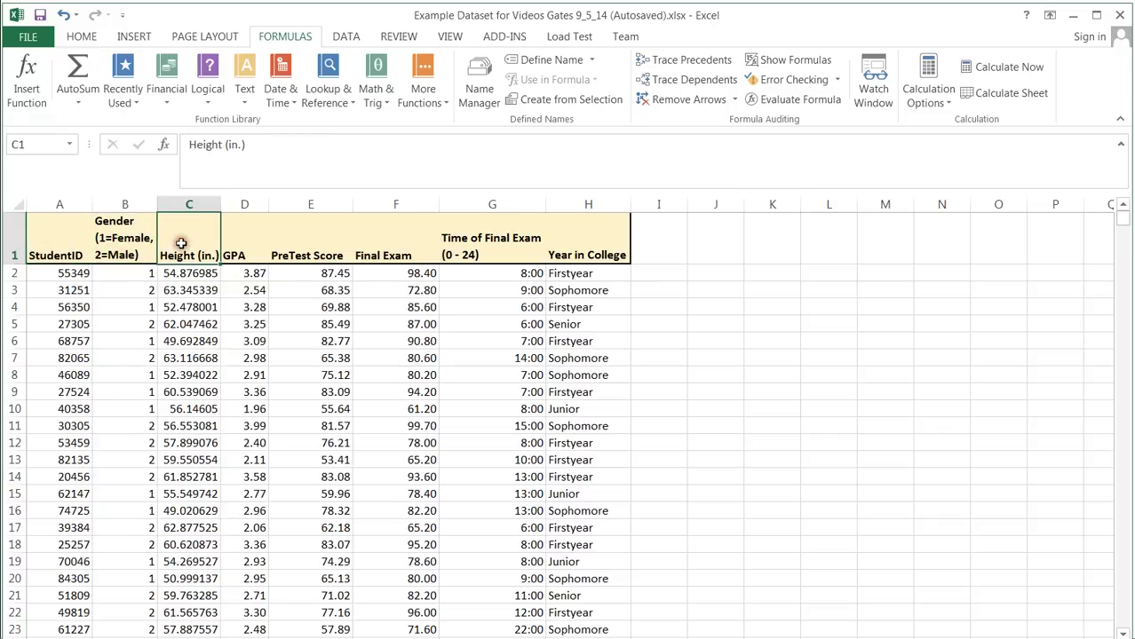
left_click(59, 244)
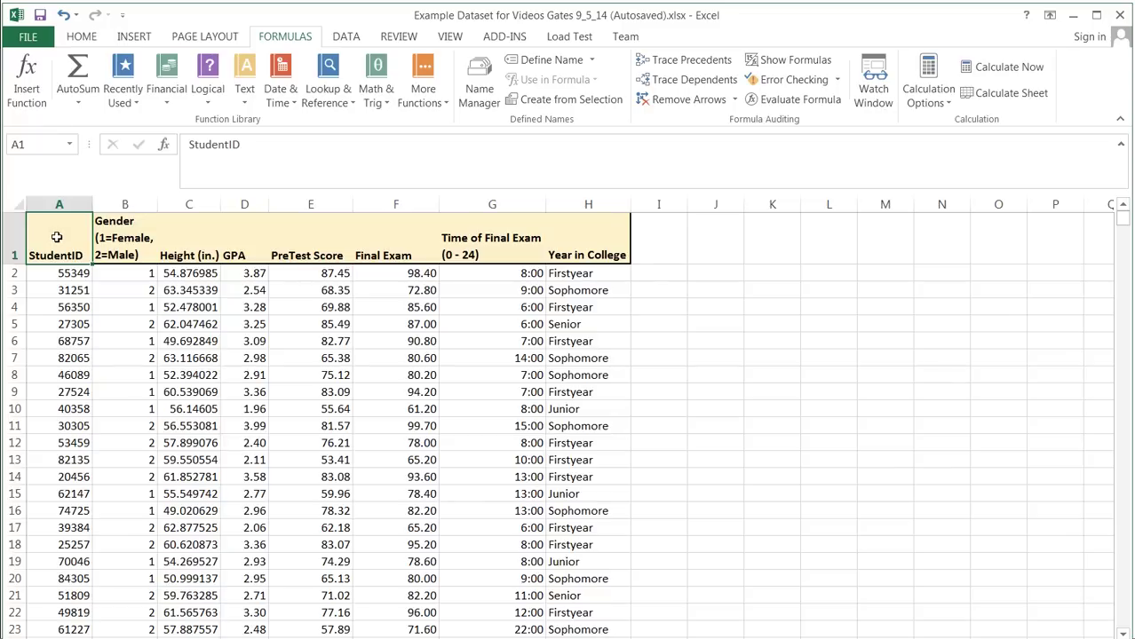
left_click(116, 241)
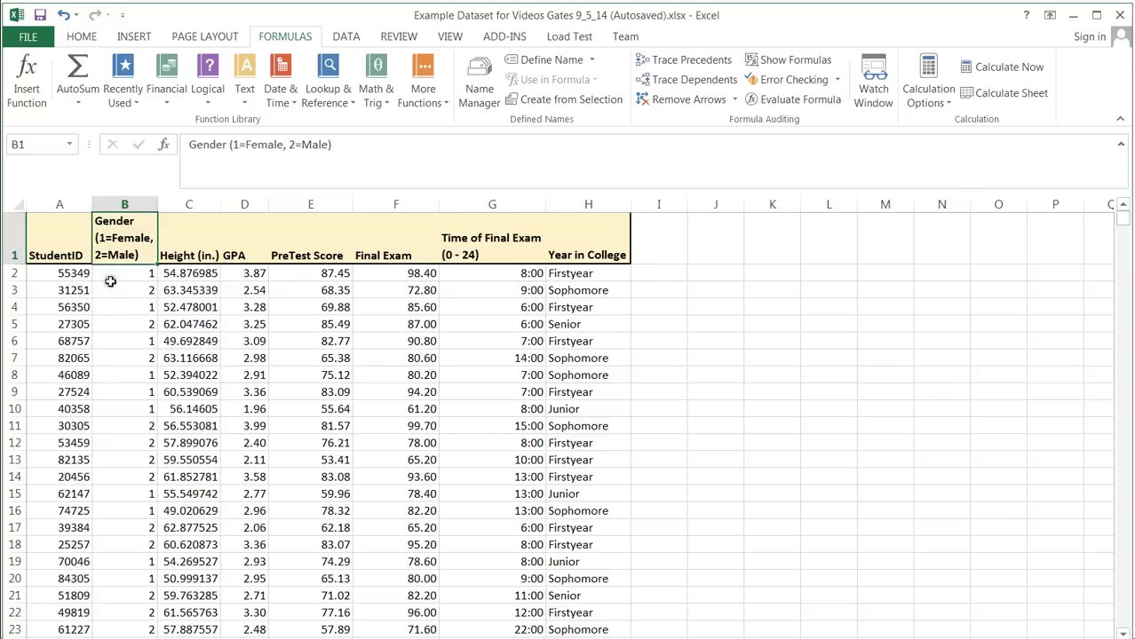
left_click(128, 273)
left_click(129, 289)
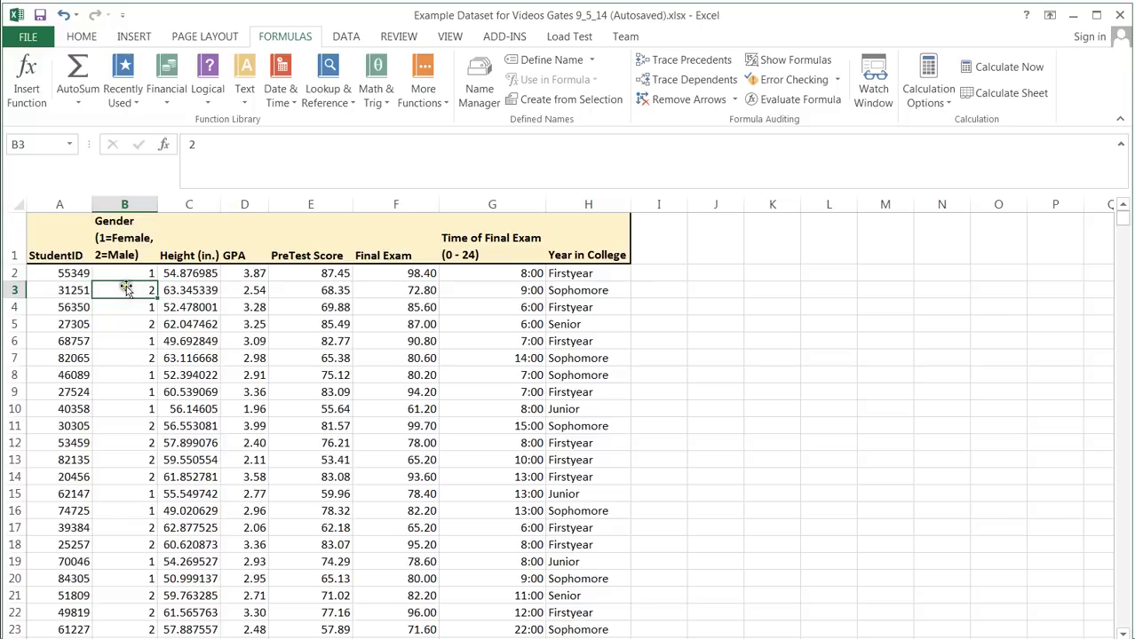
left_click(115, 273)
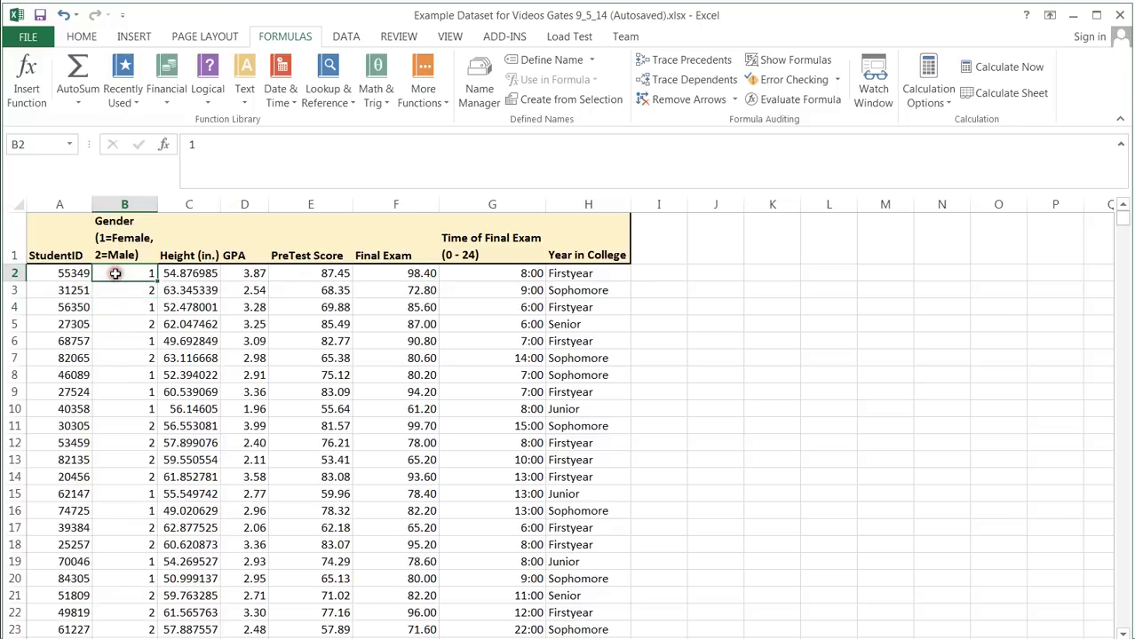
left_click(59, 273)
left_click(53, 292)
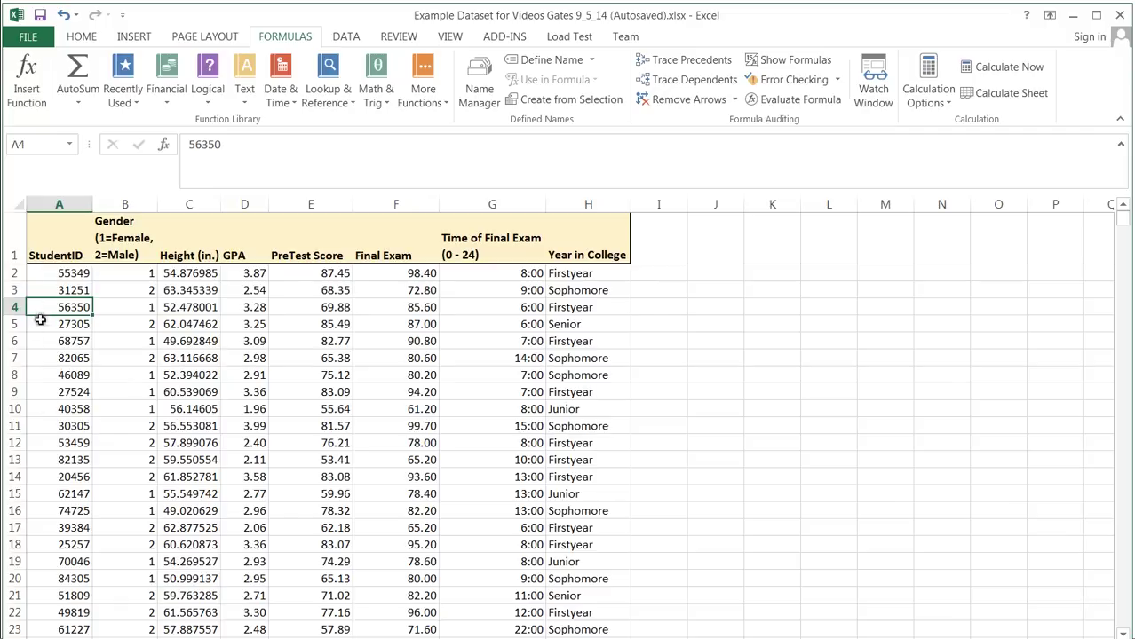
Explain the Height (in.), GPA, PreTest Score and Final Exam columns with sample values
left_click(191, 235)
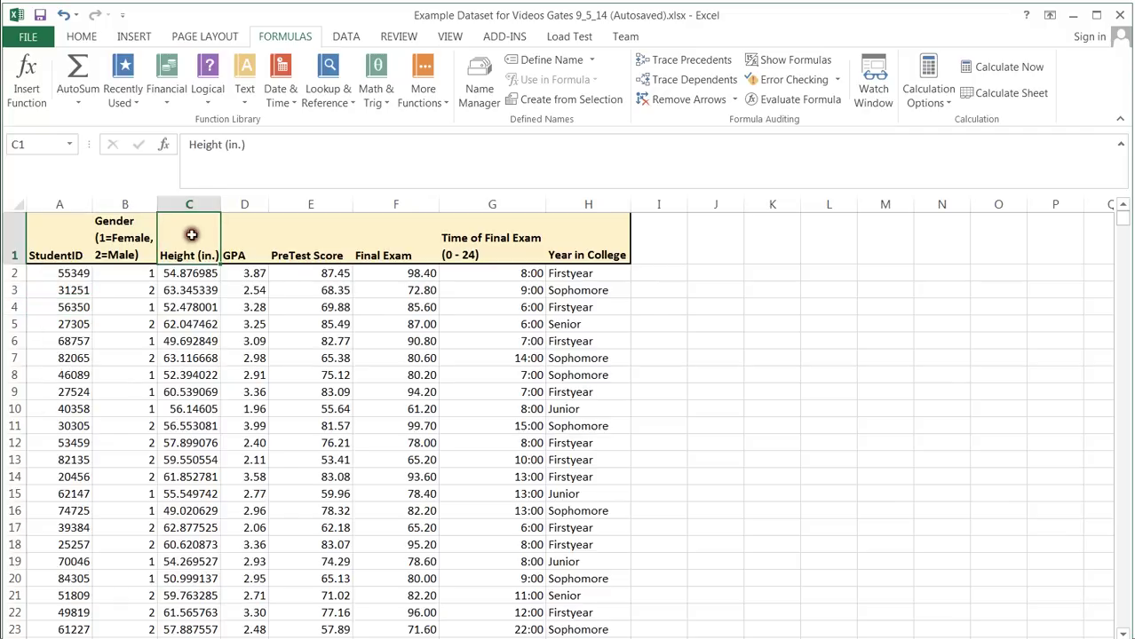
left_click(247, 235)
left_click(316, 244)
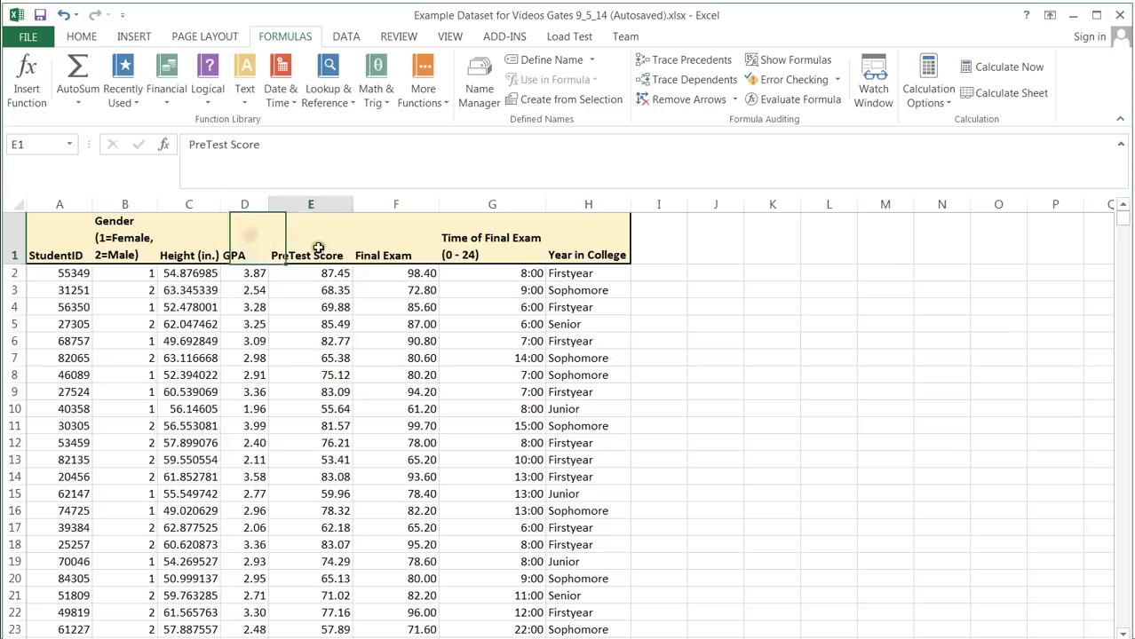
left_click(380, 247)
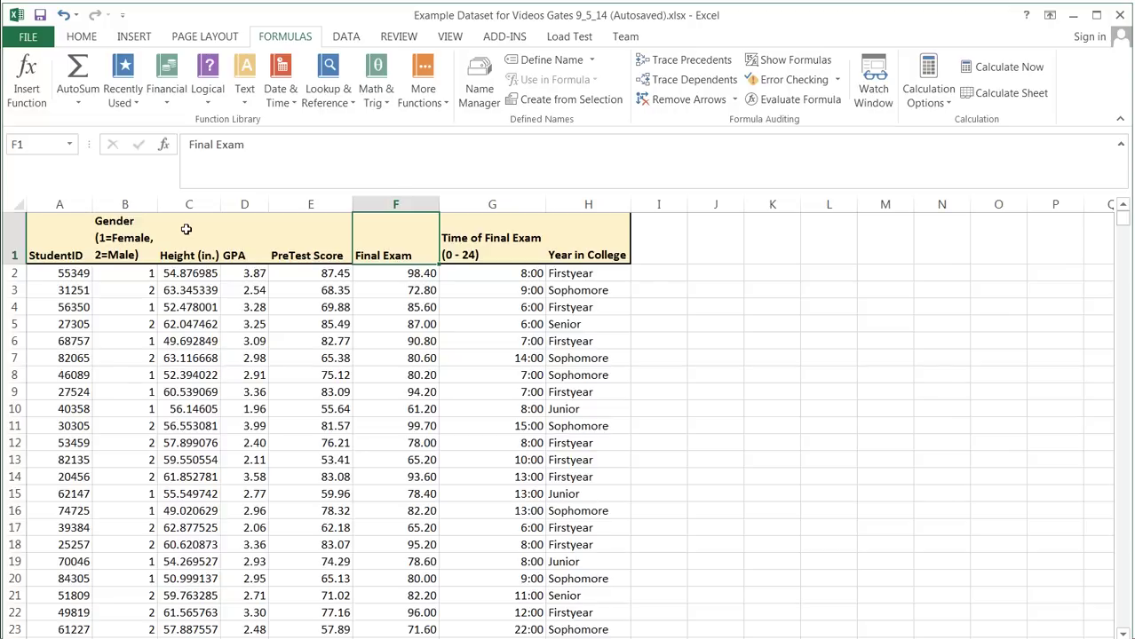
left_click(188, 284)
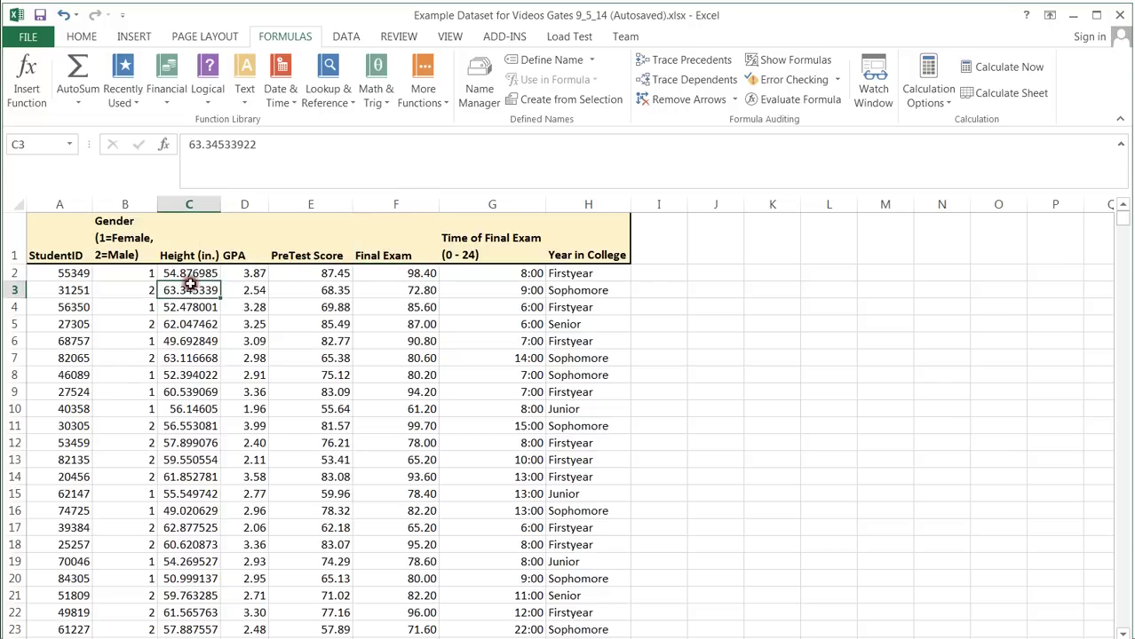
left_click(330, 284)
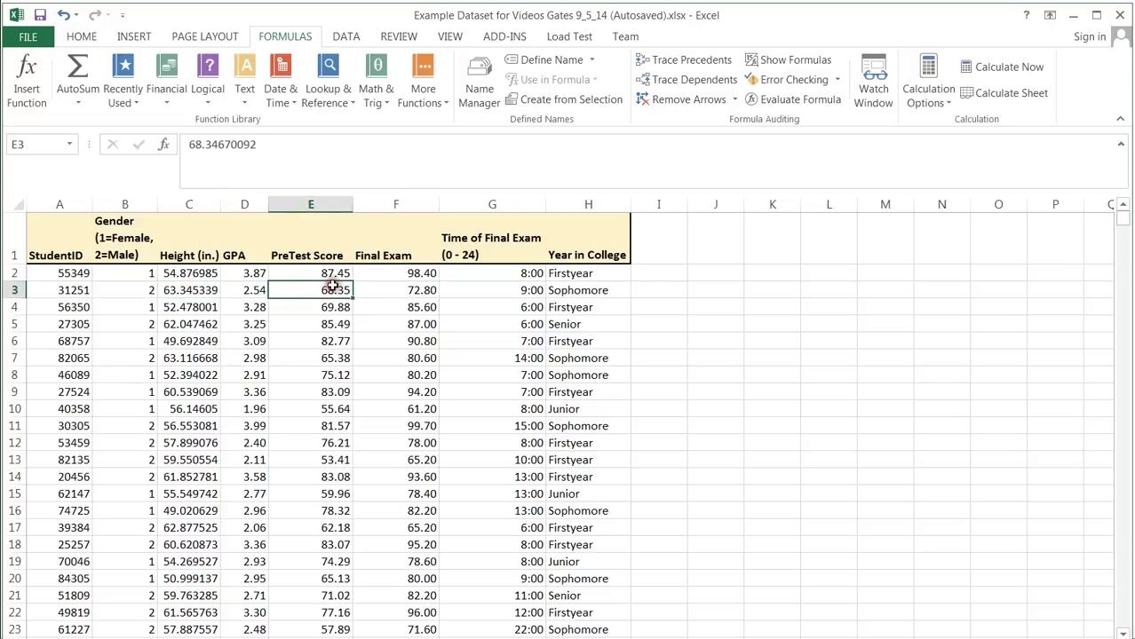
left_click(185, 222)
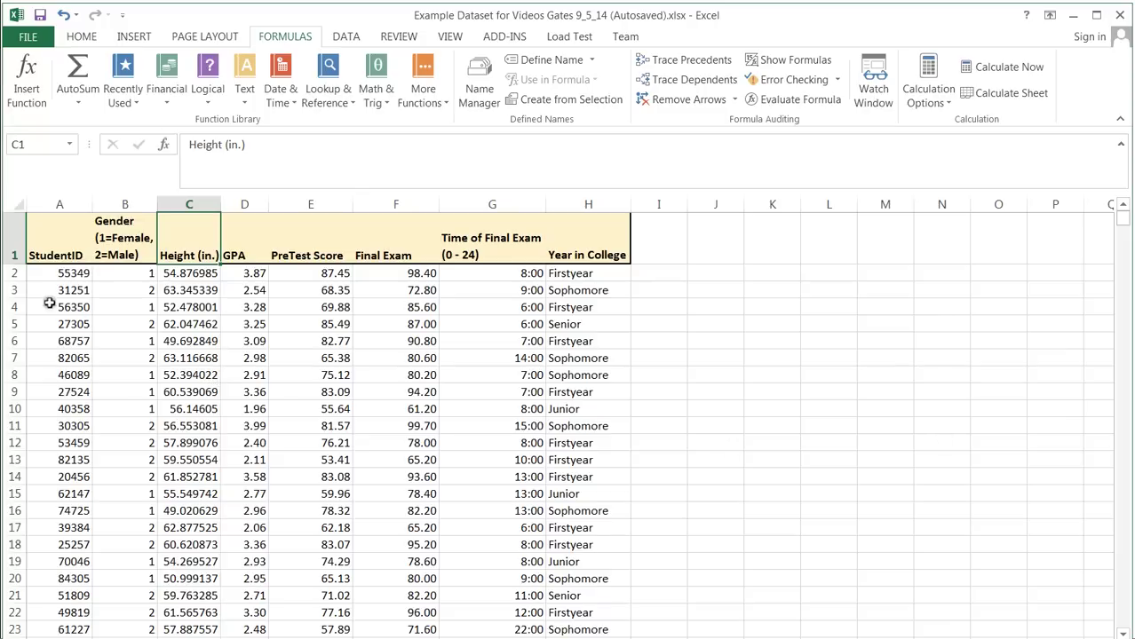
left_click(49, 249)
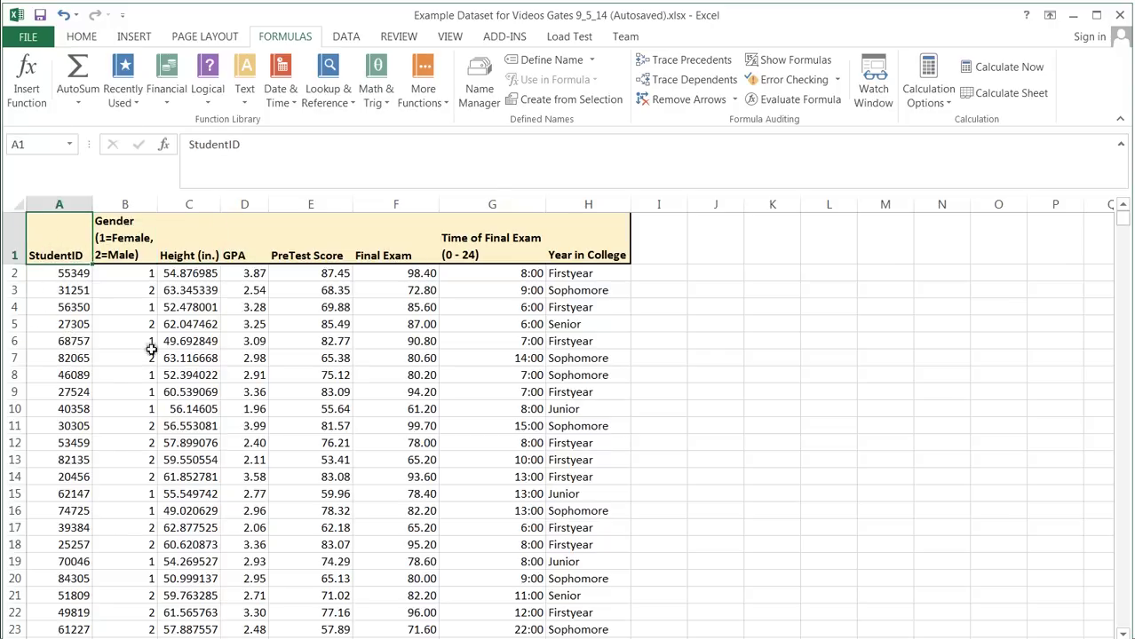
left_click(699, 324)
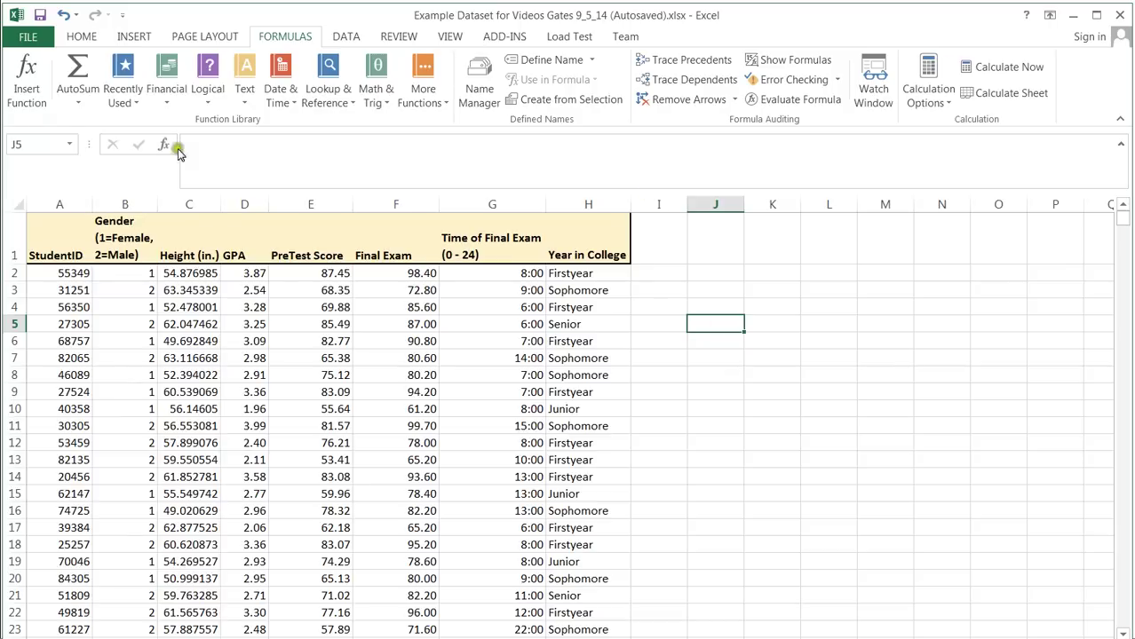
left_click(80, 38)
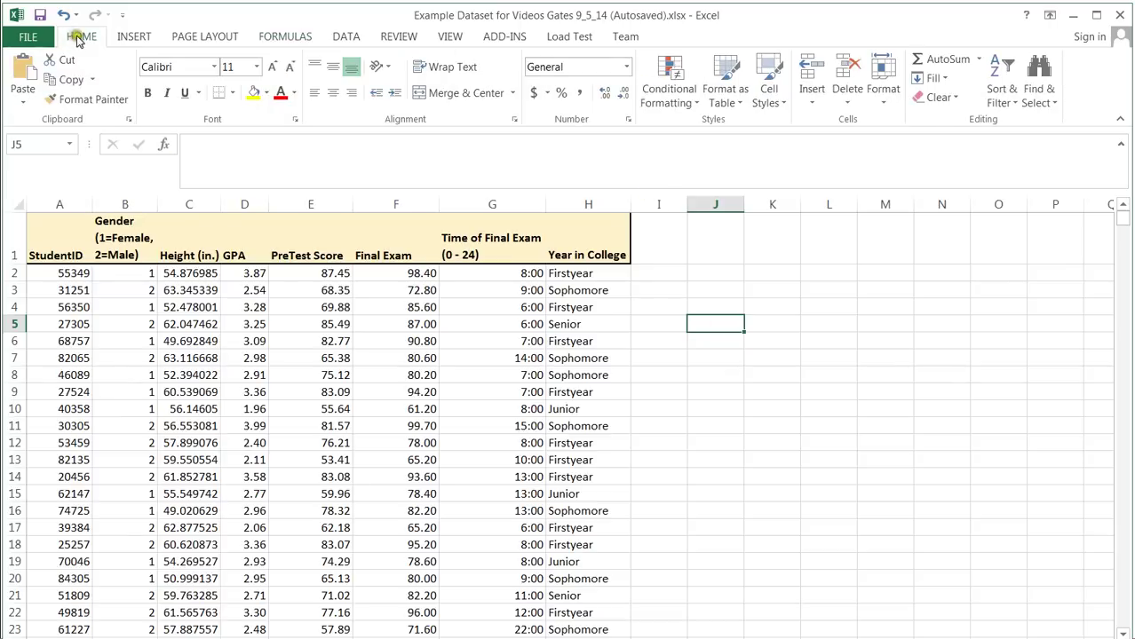
left_click(717, 323)
left_click(281, 38)
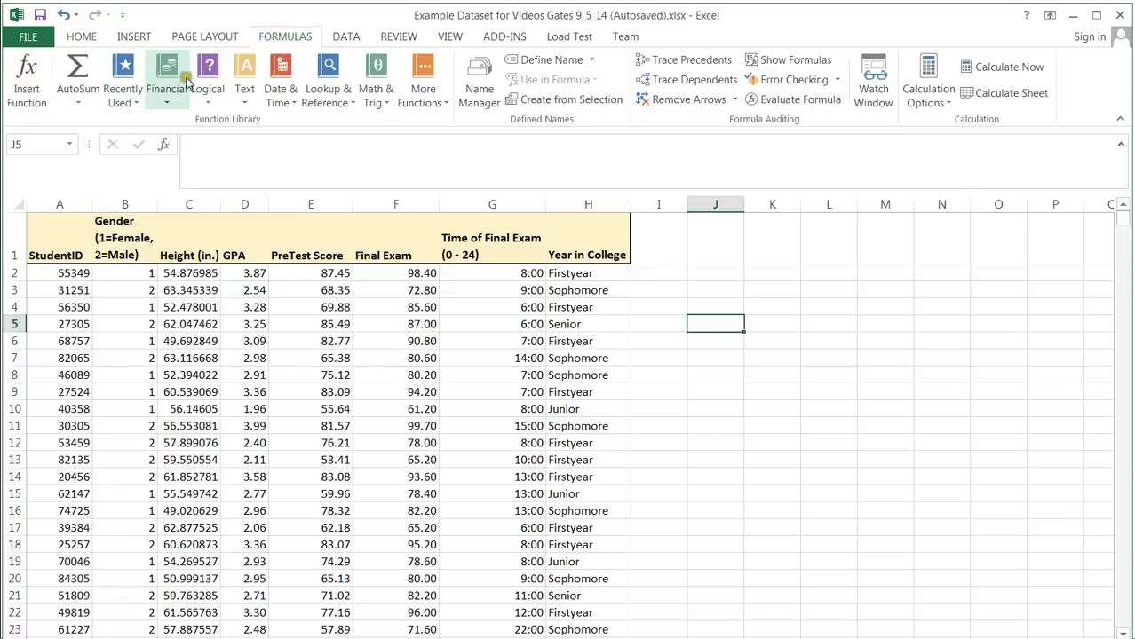
left_click(446, 104)
left_click(454, 123)
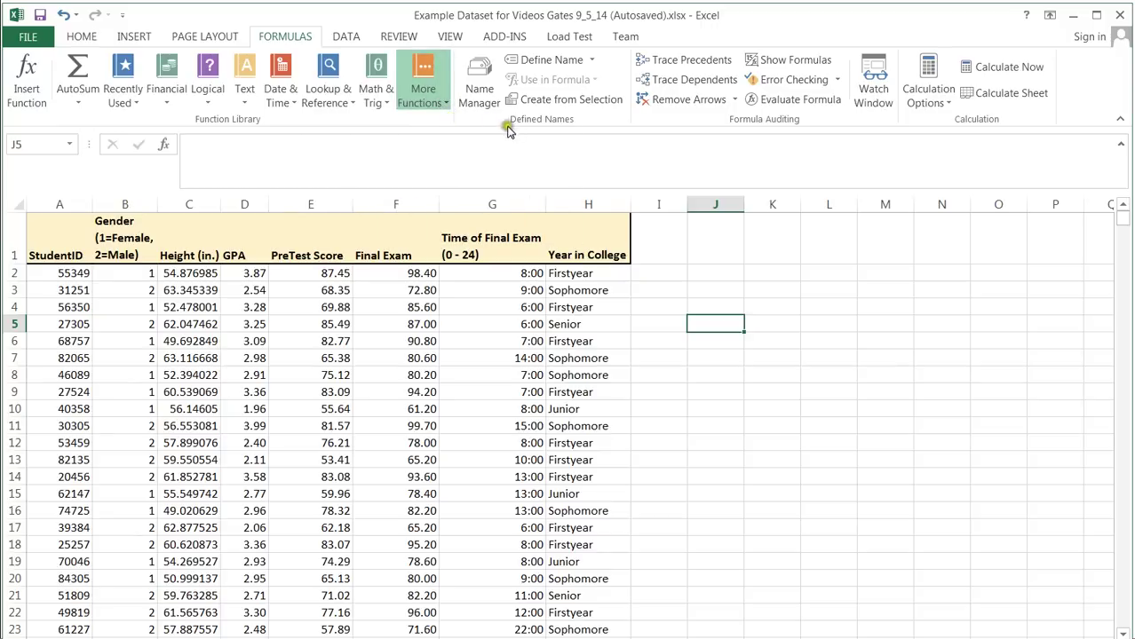
left_click(569, 132)
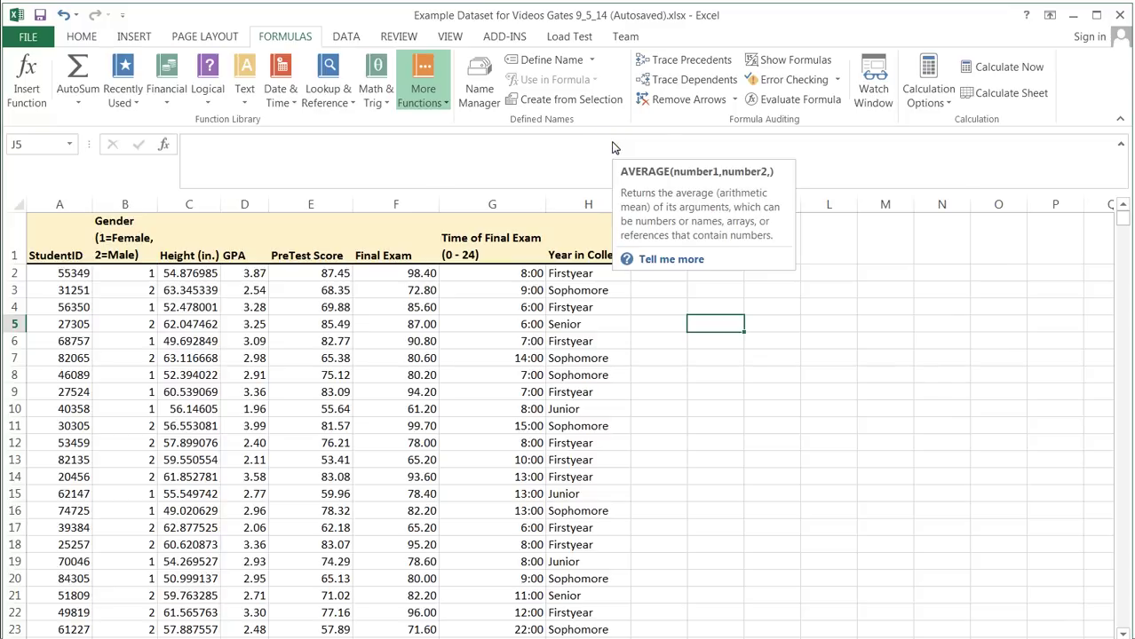
left_click_drag(635, 151, 630, 332)
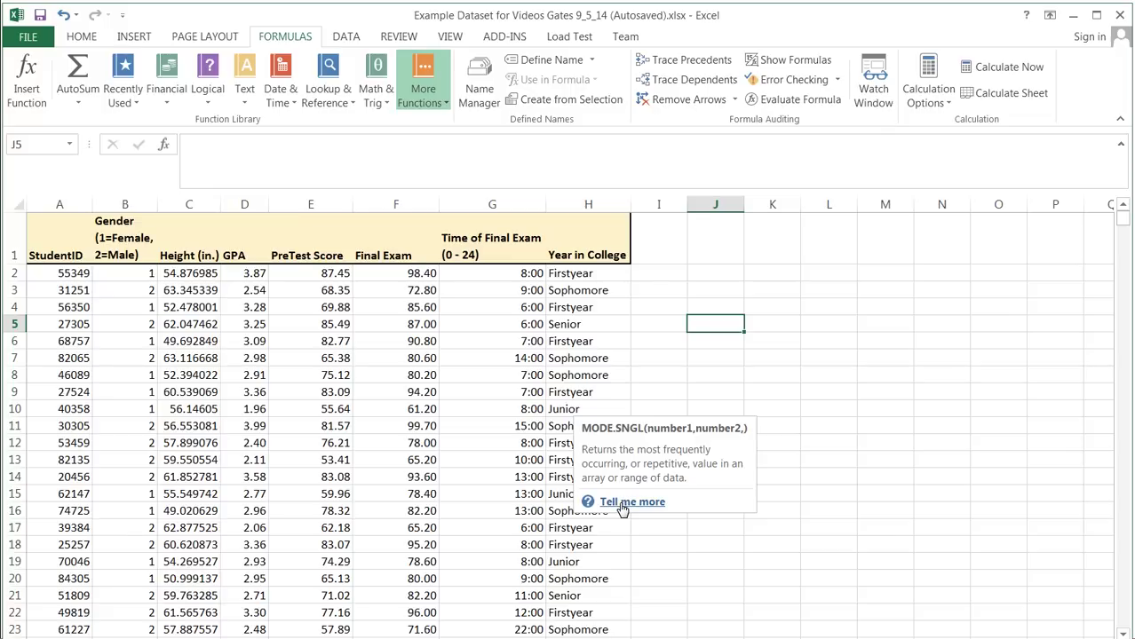
left_click(721, 326)
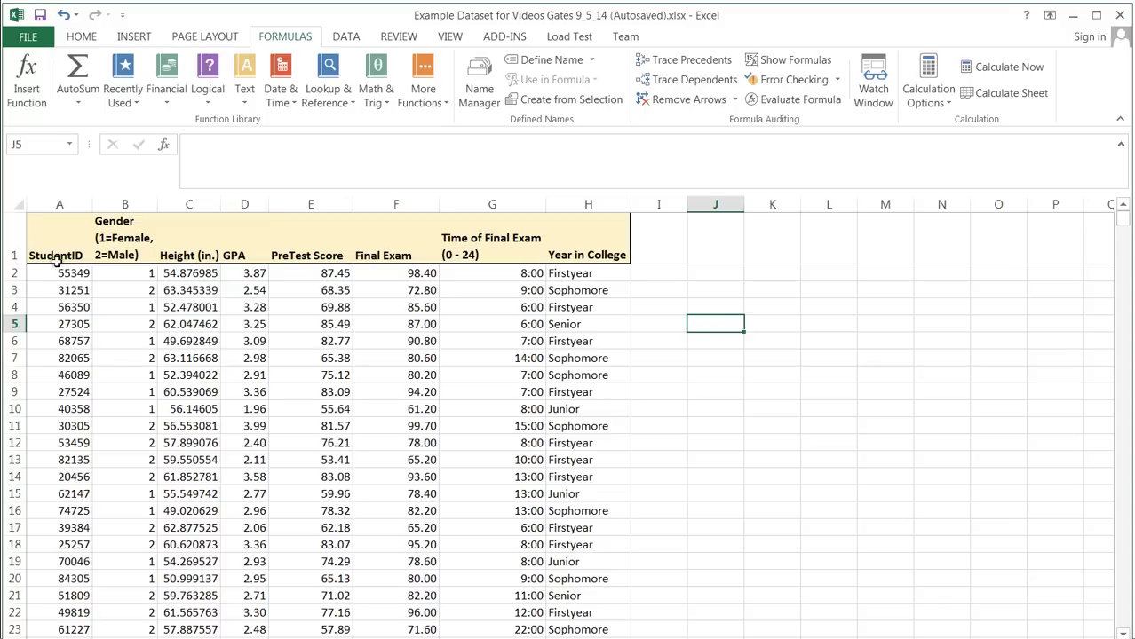
Cancel a formula started in J5 and reselect J5 for a fresh start
left_click(717, 323)
type("=")
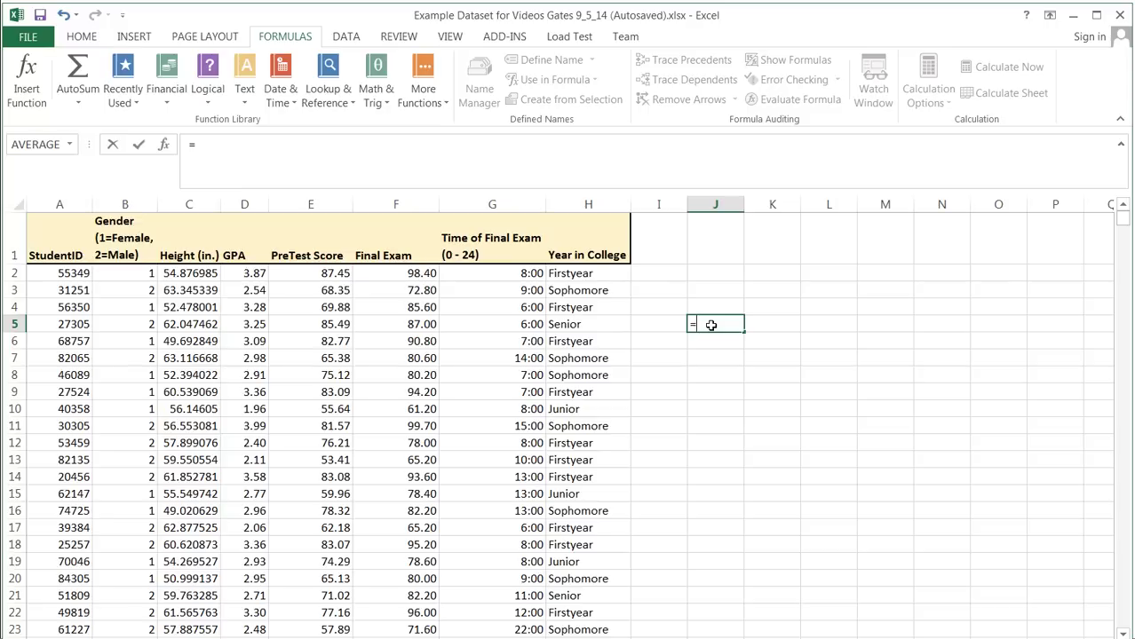
key("Escape")
left_click(760, 405)
left_click(717, 333)
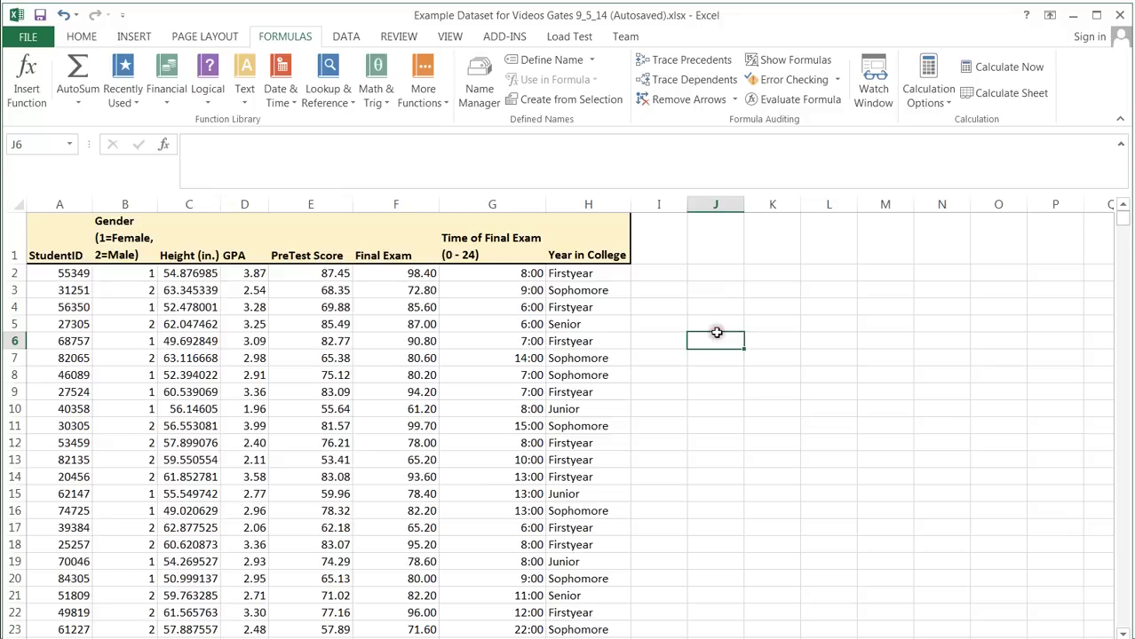
left_click(716, 324)
left_click(82, 37)
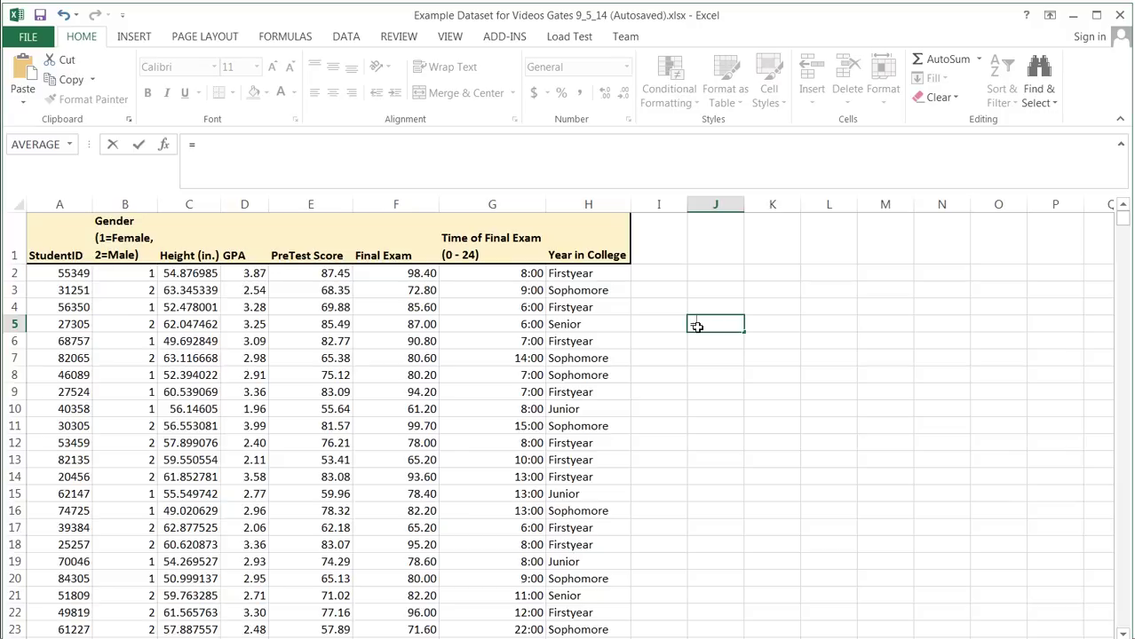
Enter =AVERAGE(A2:A31) in J5 to get the StudentID average 53836.5
type("=av")
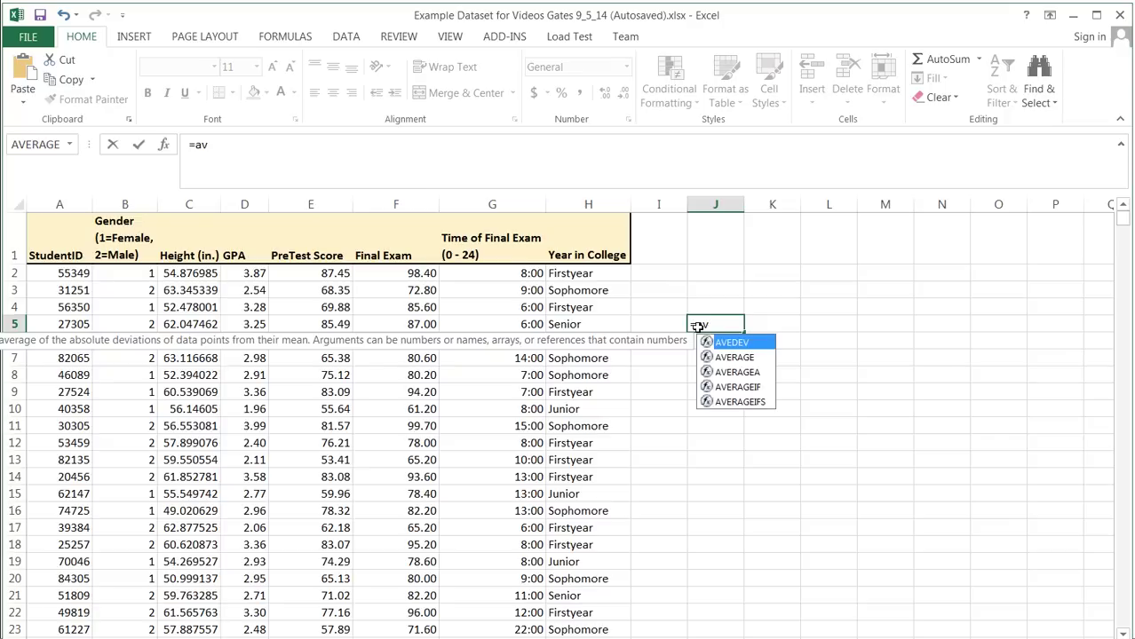
double_click(747, 362)
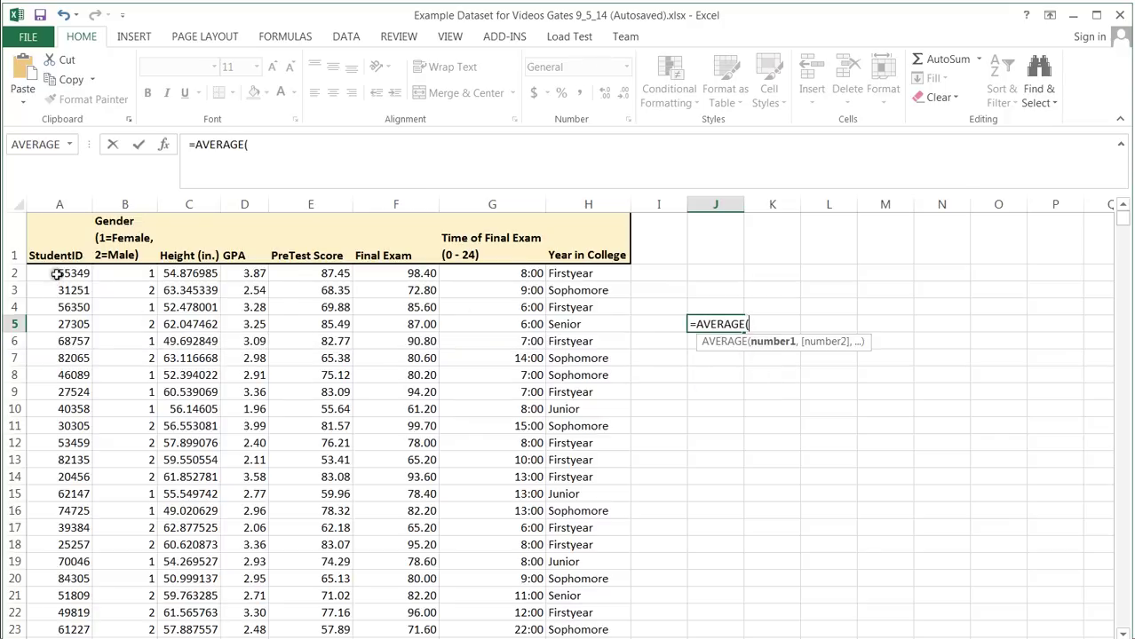
left_click_drag(53, 273, 50, 609)
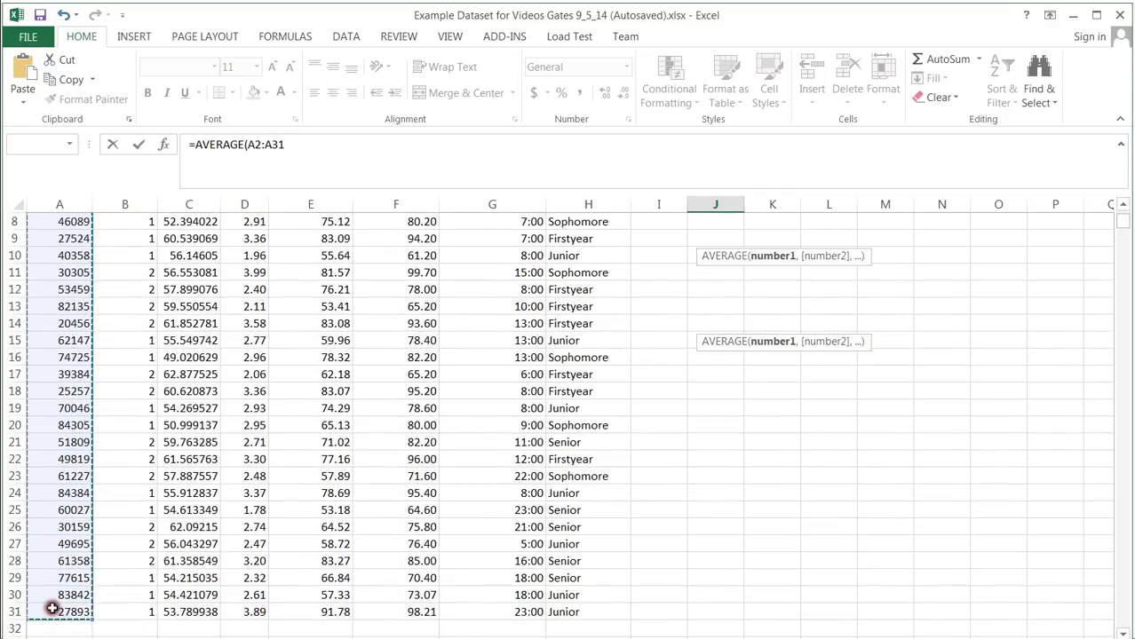
key("Return")
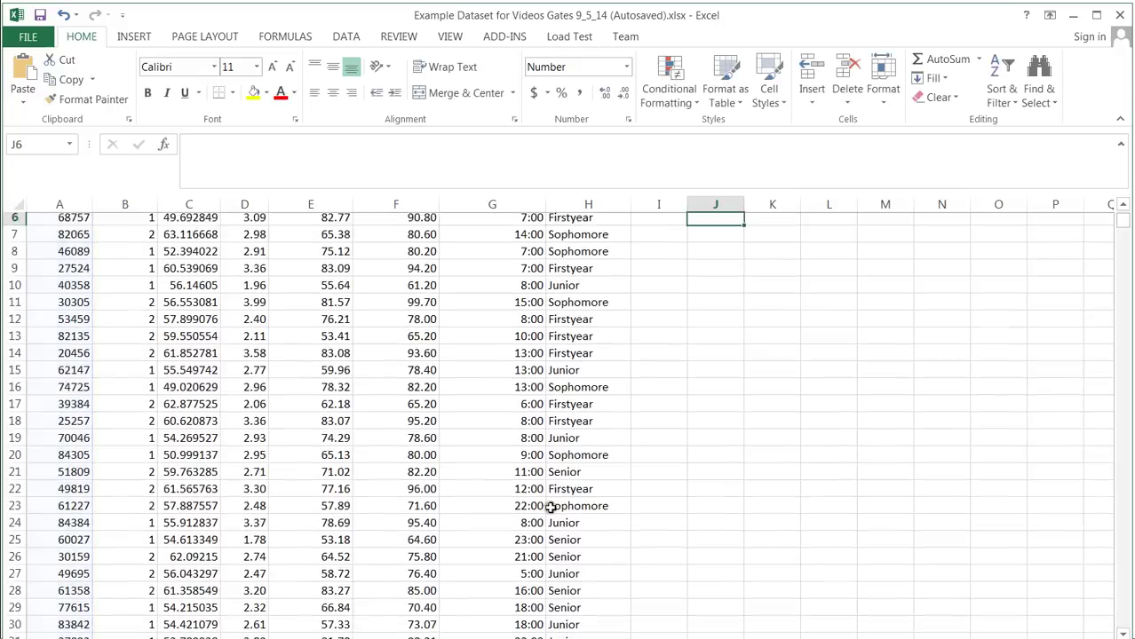
scroll(761, 315, "up", 2)
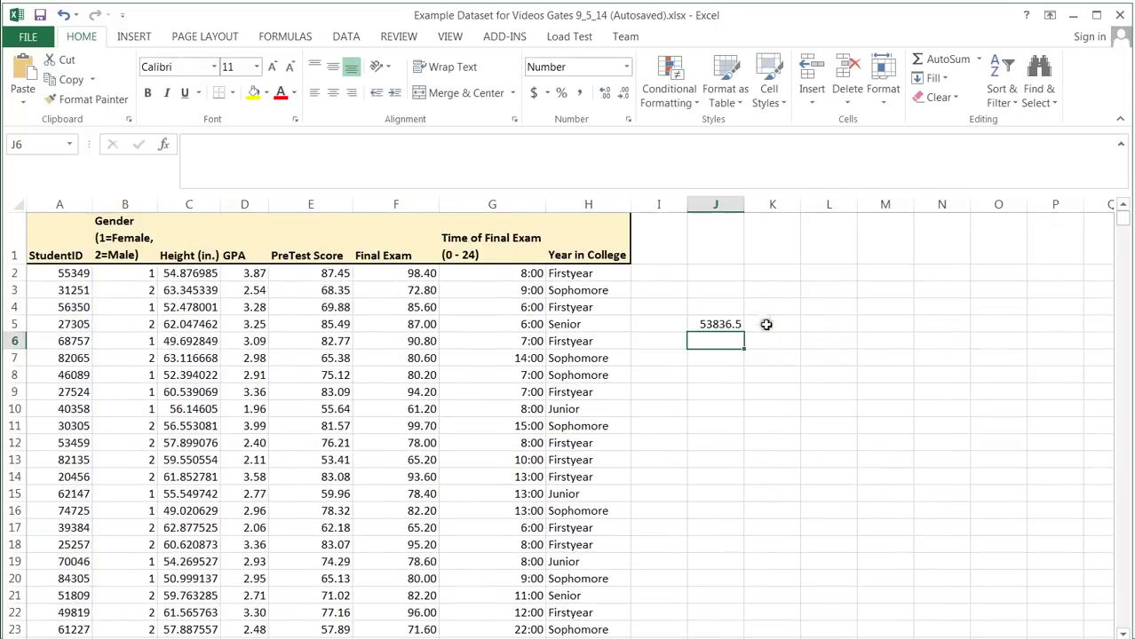
left_click(693, 324)
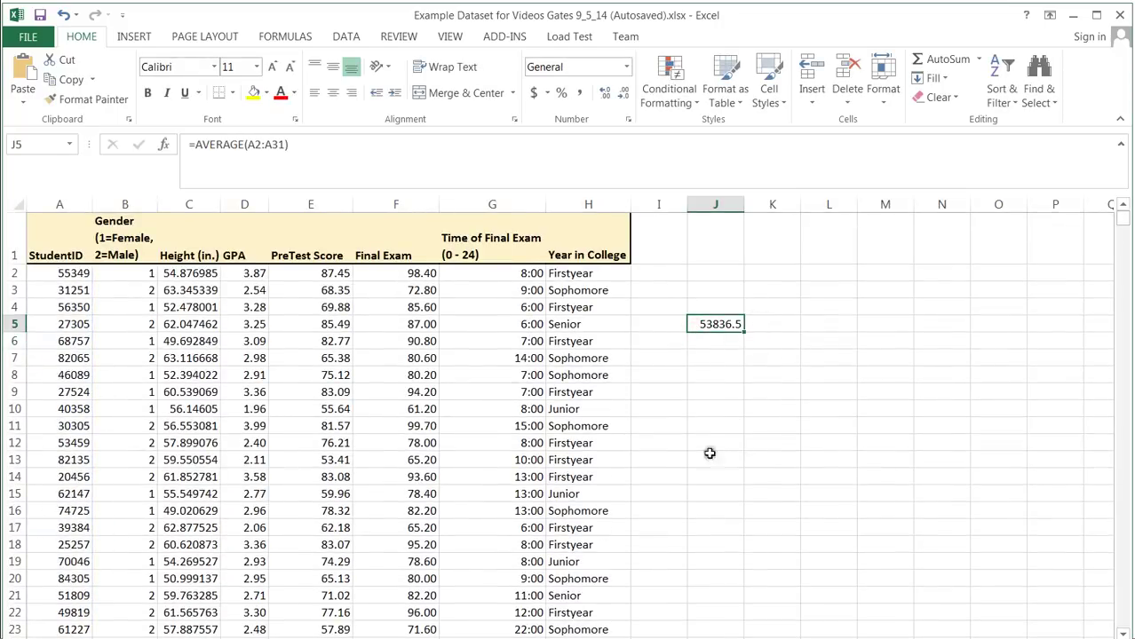
Point out the StudentID and Height (in.) column headers
left_click(47, 247)
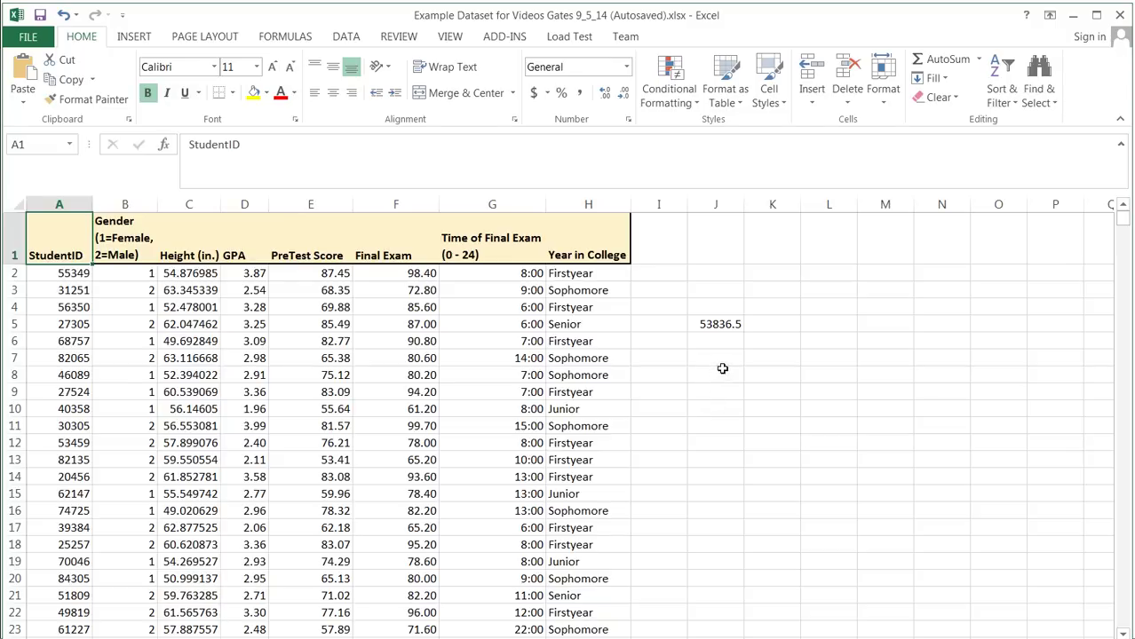
left_click(183, 236)
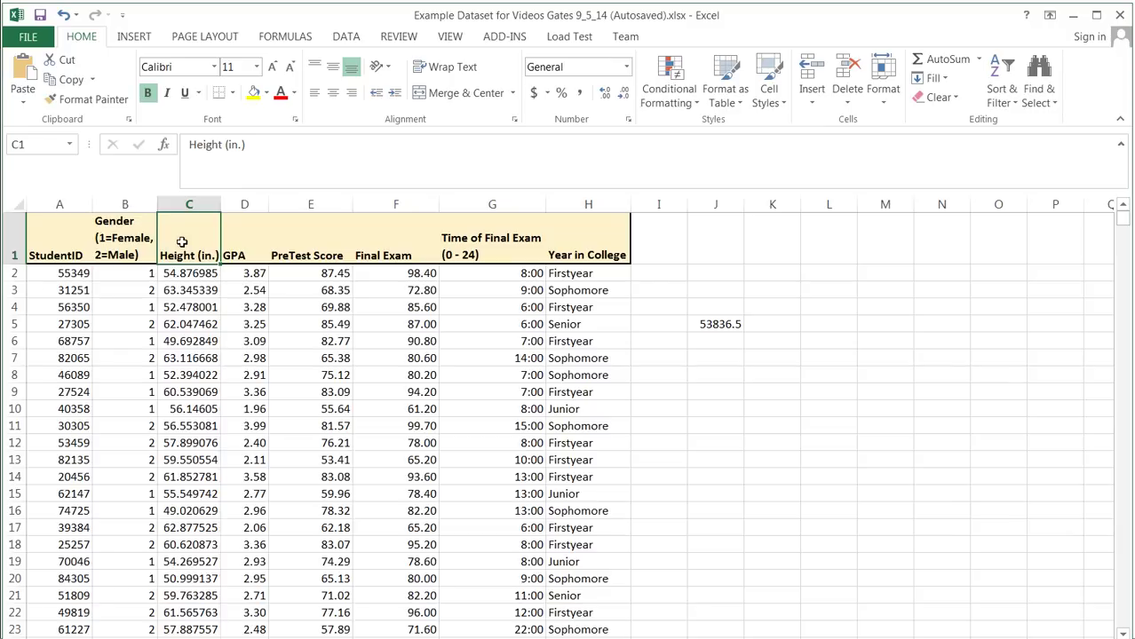
left_click(705, 393)
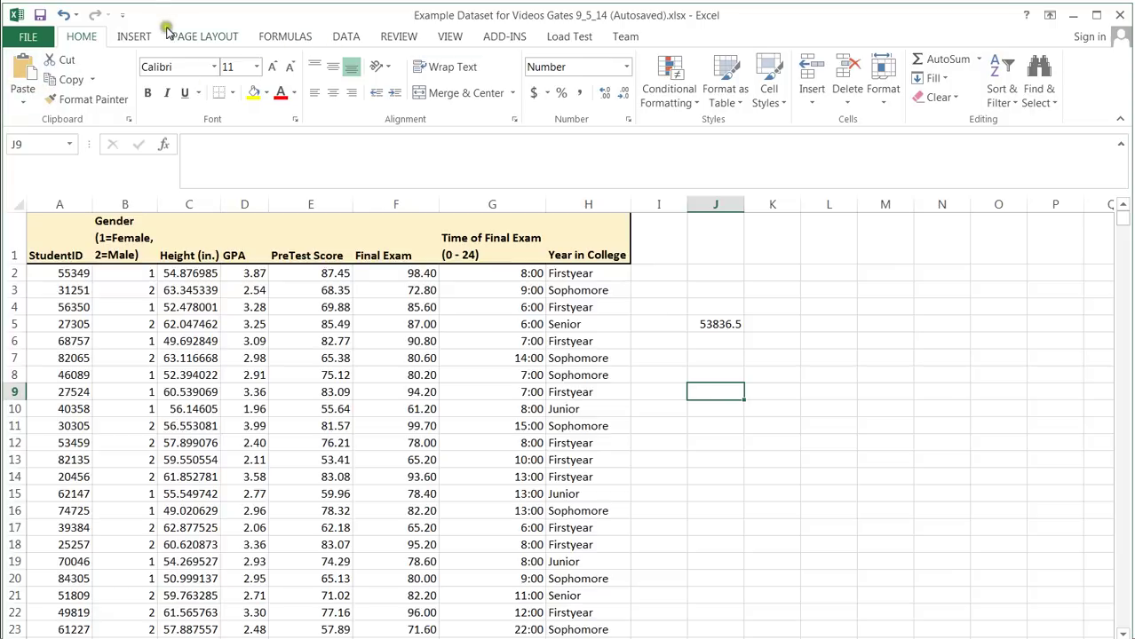
Insert =AVERAGE(C2:C31) in J9 from the Formulas tab, giving the height average 57.18
left_click(285, 40)
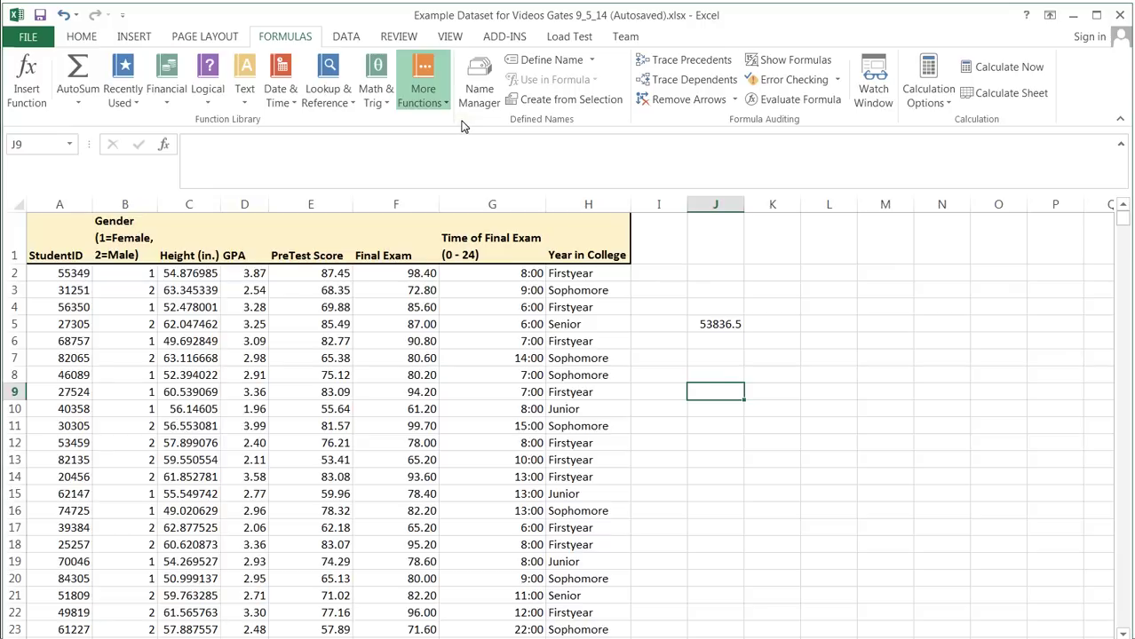
left_click(589, 143)
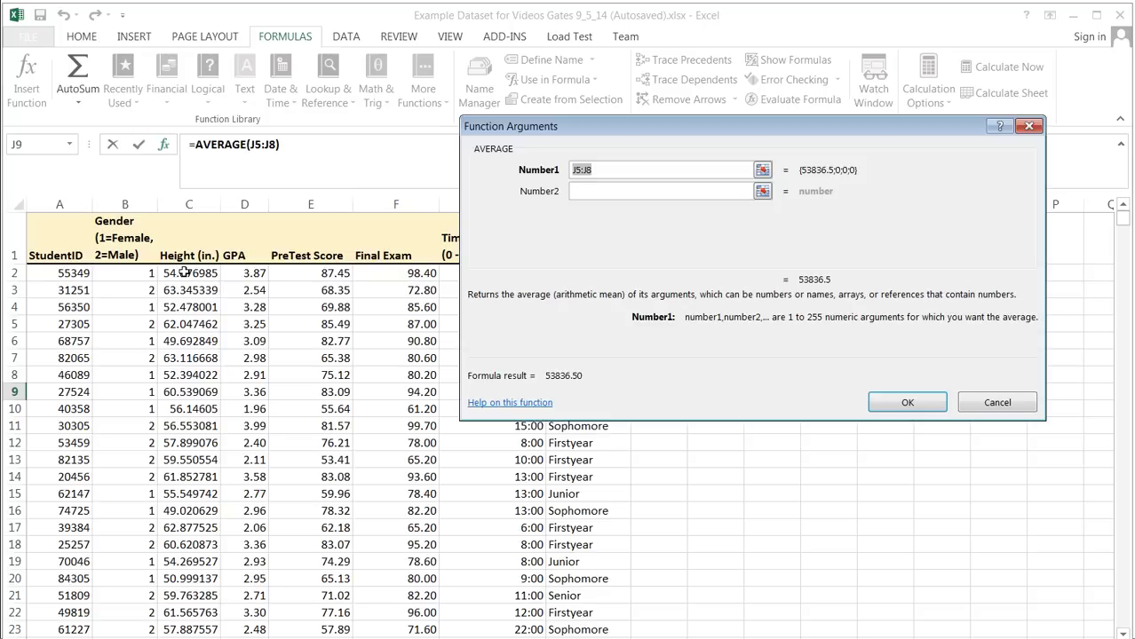
left_click_drag(184, 273, 182, 586)
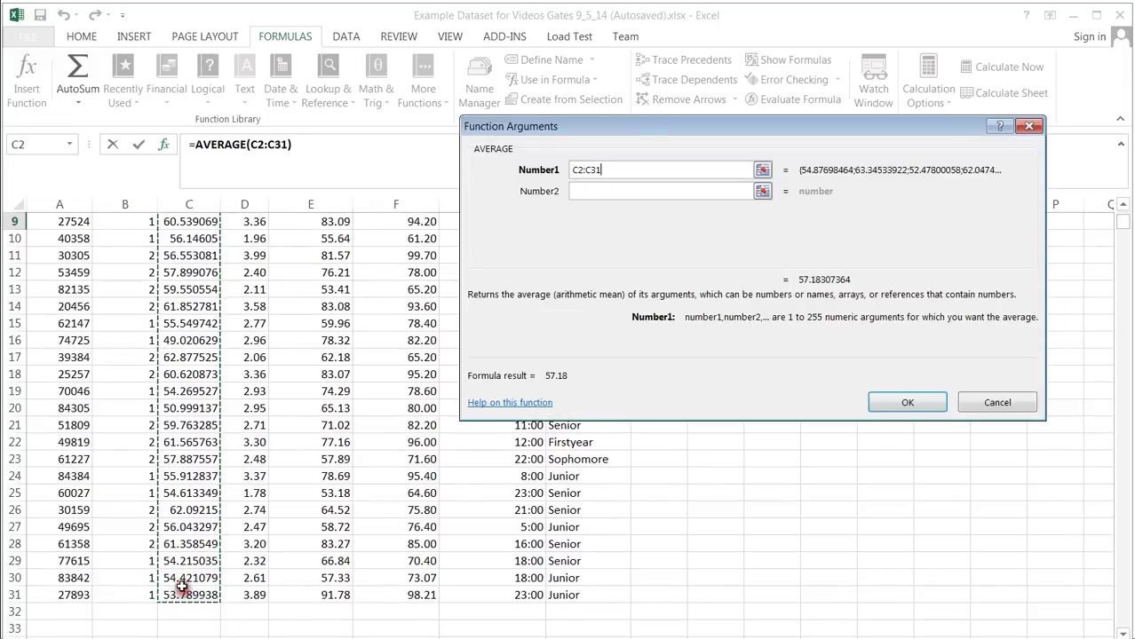
left_click(588, 167)
left_click(590, 180)
left_click(915, 402)
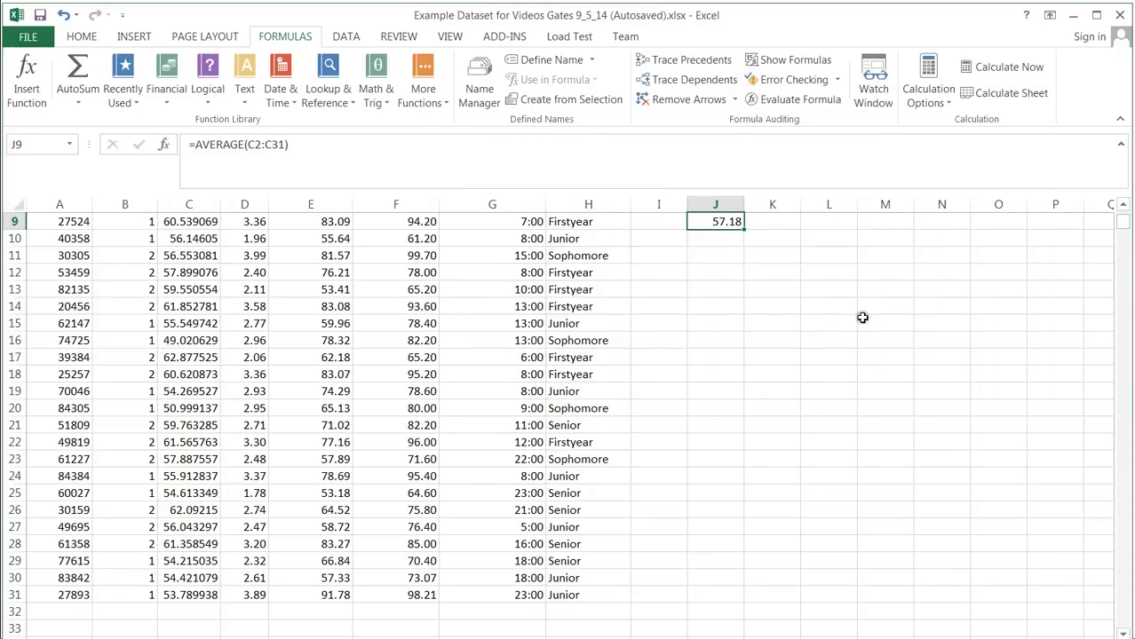
scroll(862, 318, "up", 3)
left_click(696, 393)
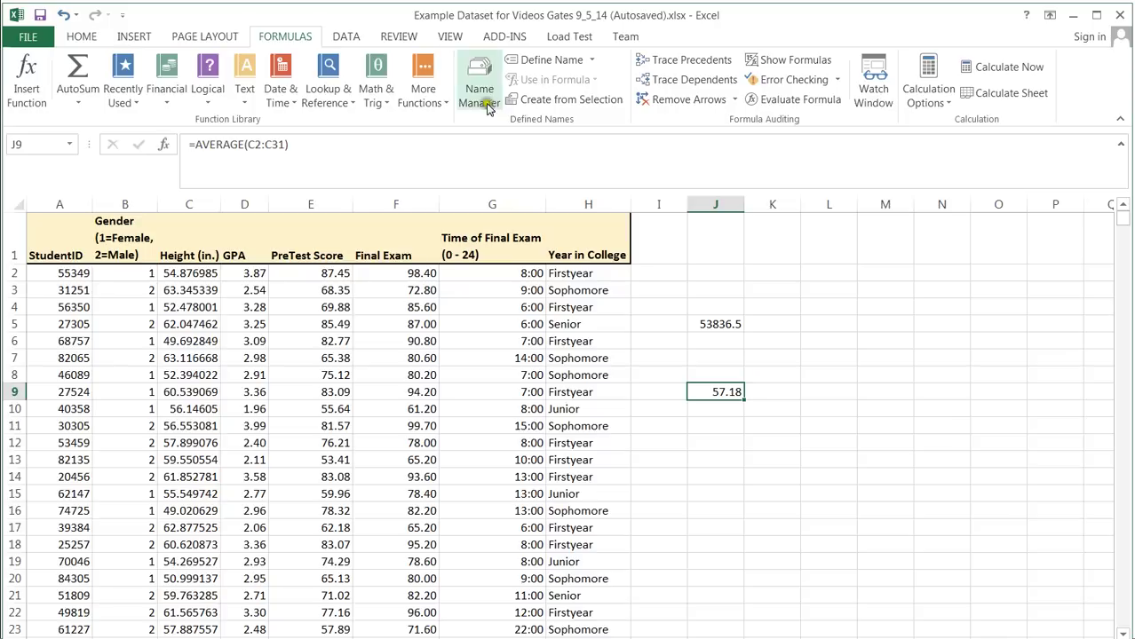
Insert =MEDIAN(F2:F31) in J2 via More Functions > Statistical, giving 80.40
left_click(441, 96)
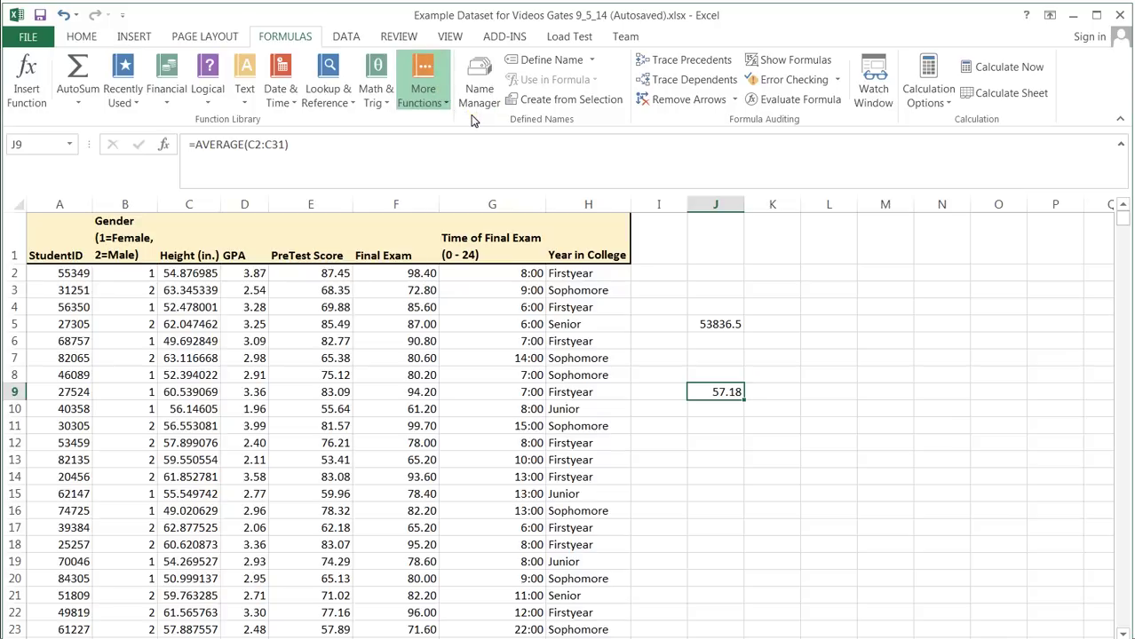
left_click(726, 273)
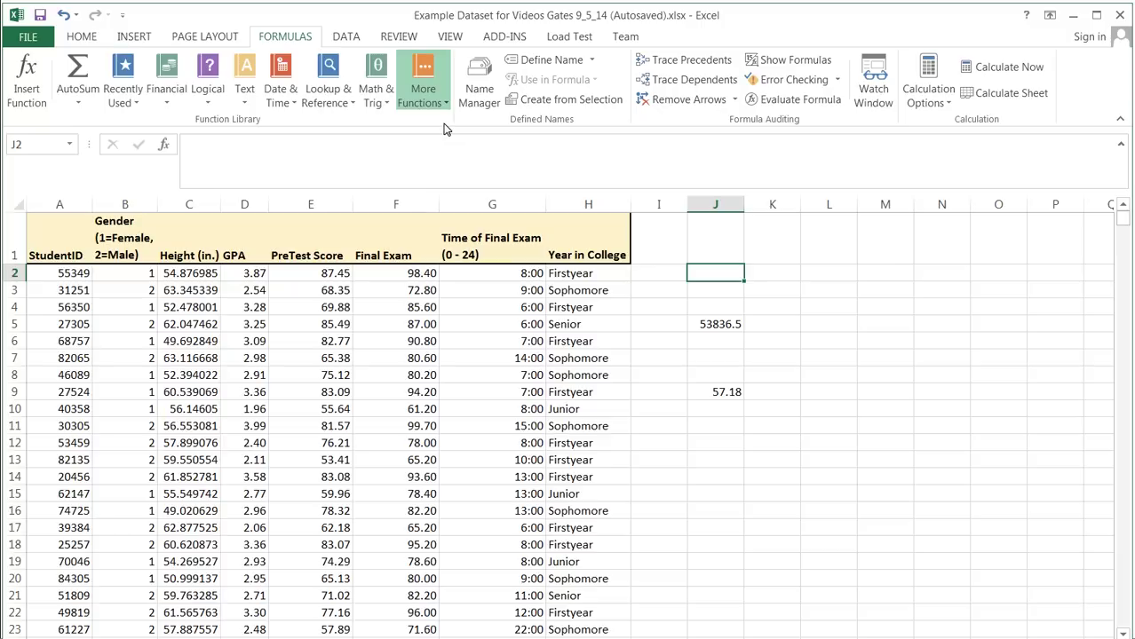
left_click(634, 205)
left_click(563, 371)
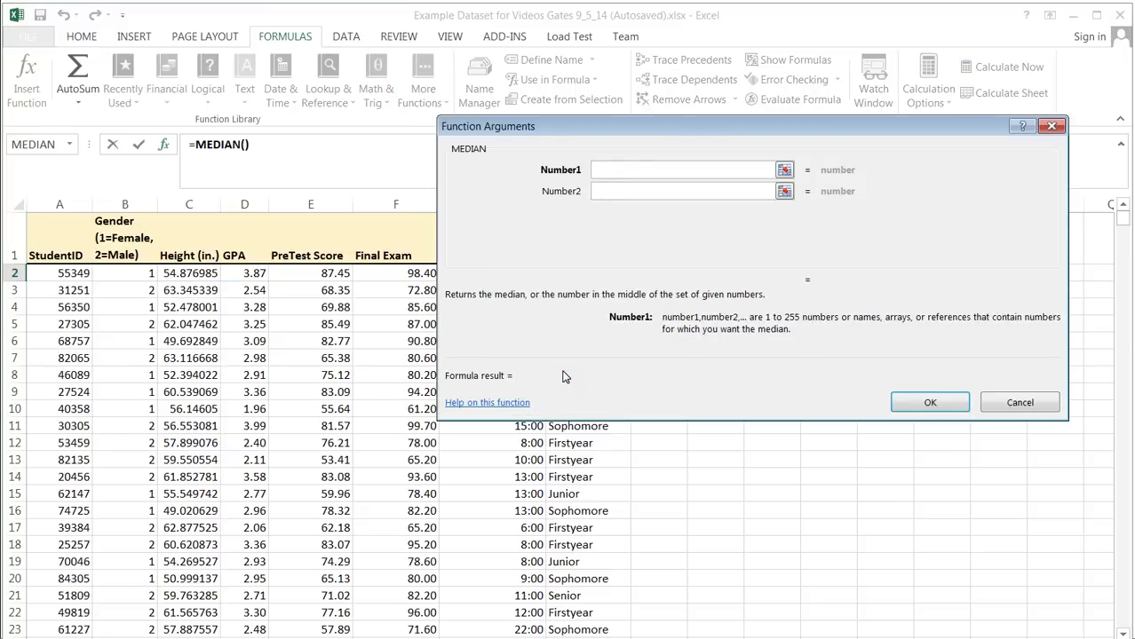
left_click(566, 129)
left_click(474, 226)
left_click(666, 131)
left_click_drag(664, 126, 701, 74)
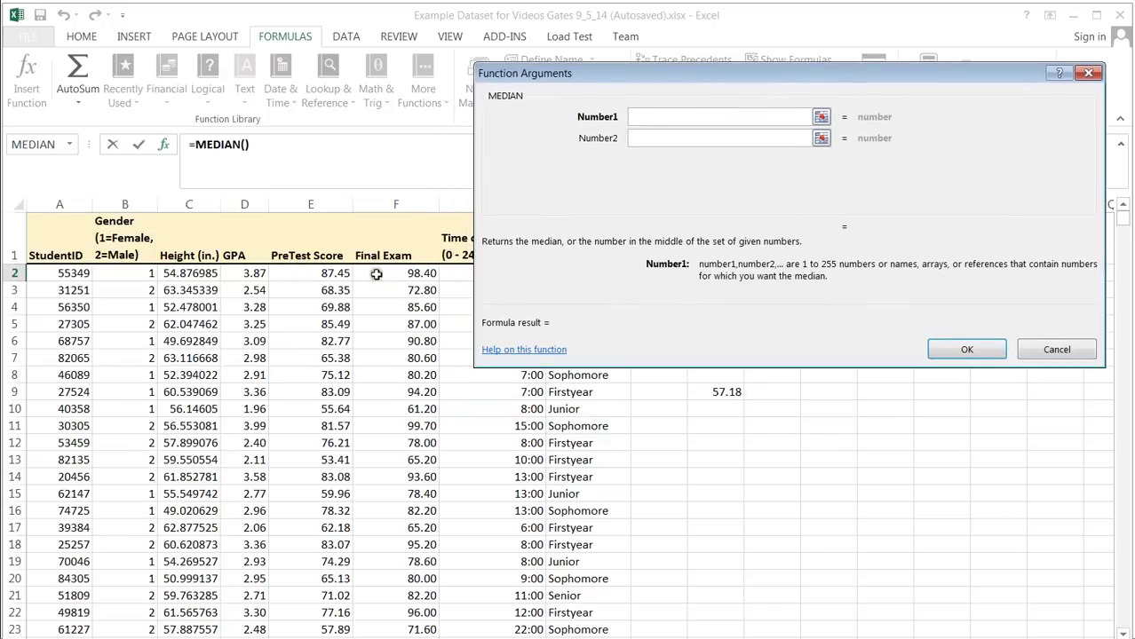
left_click_drag(377, 272, 386, 618)
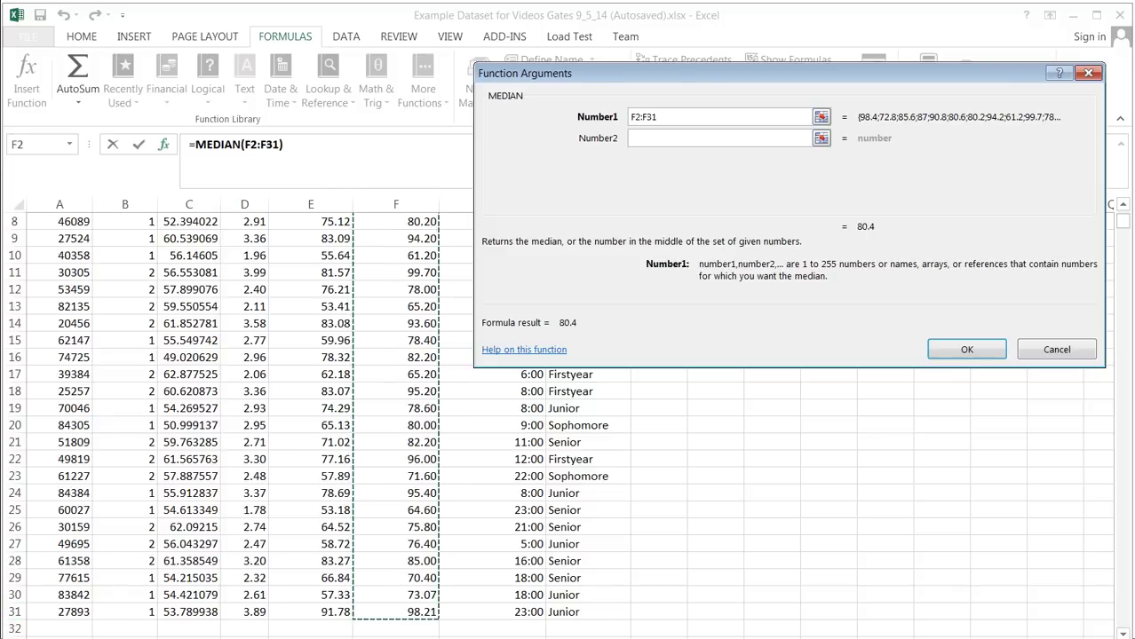
left_click(966, 349)
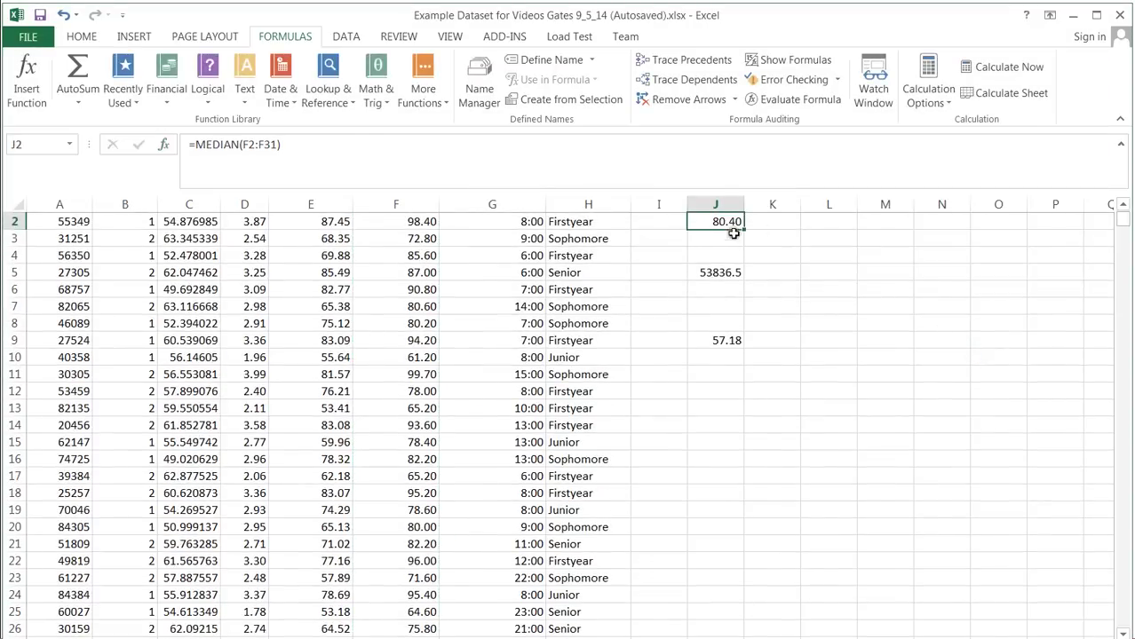
scroll(733, 229, "up", 1)
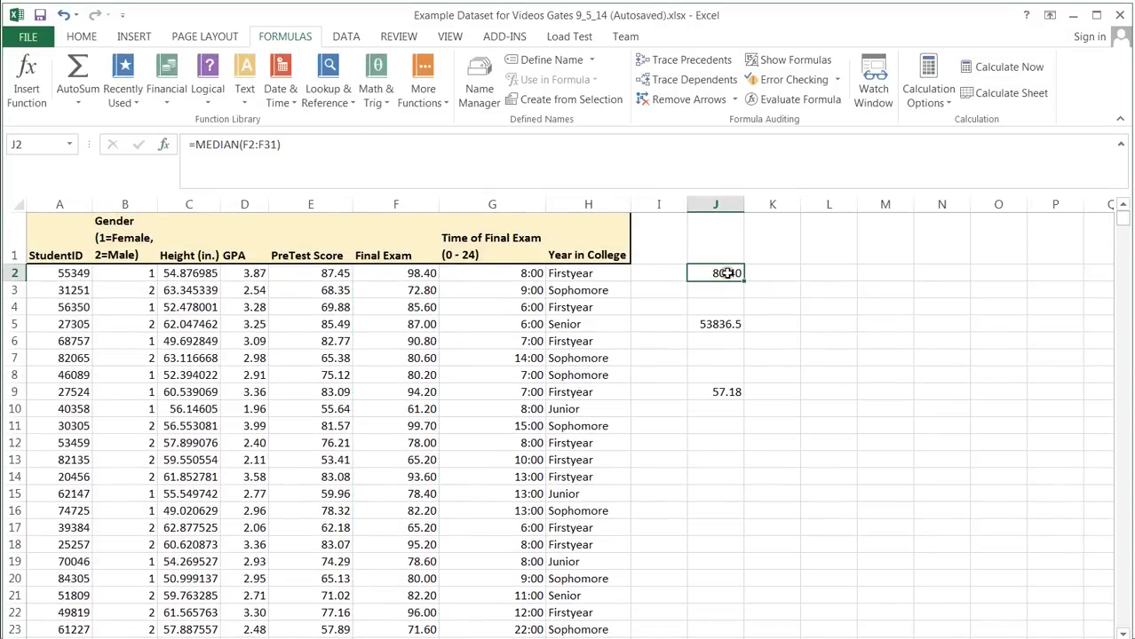
Delete the trial averages in J5 through J9, including the leftover 57.18
left_click_drag(719, 324, 717, 391)
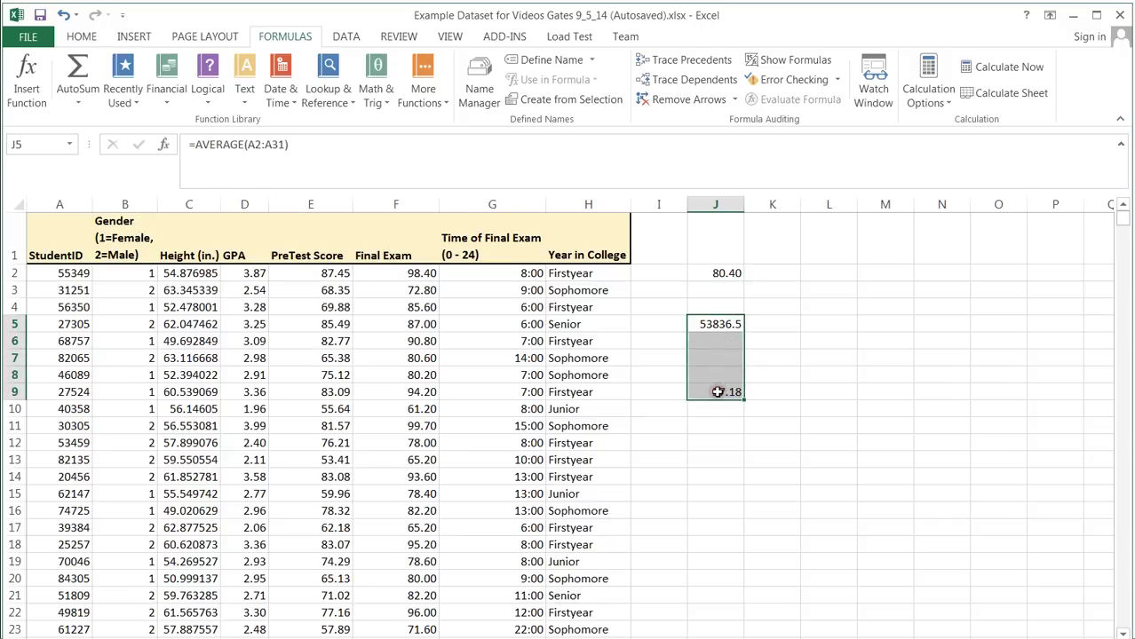
key("Delete")
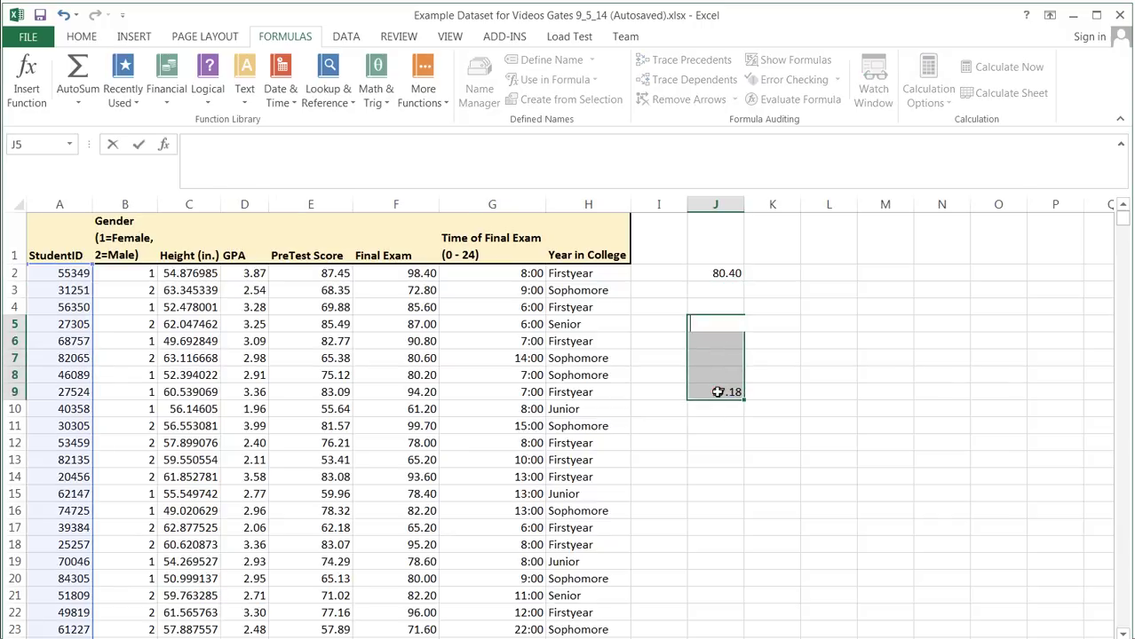
left_click(784, 378)
left_click(734, 392)
key("Delete")
left_click(780, 355)
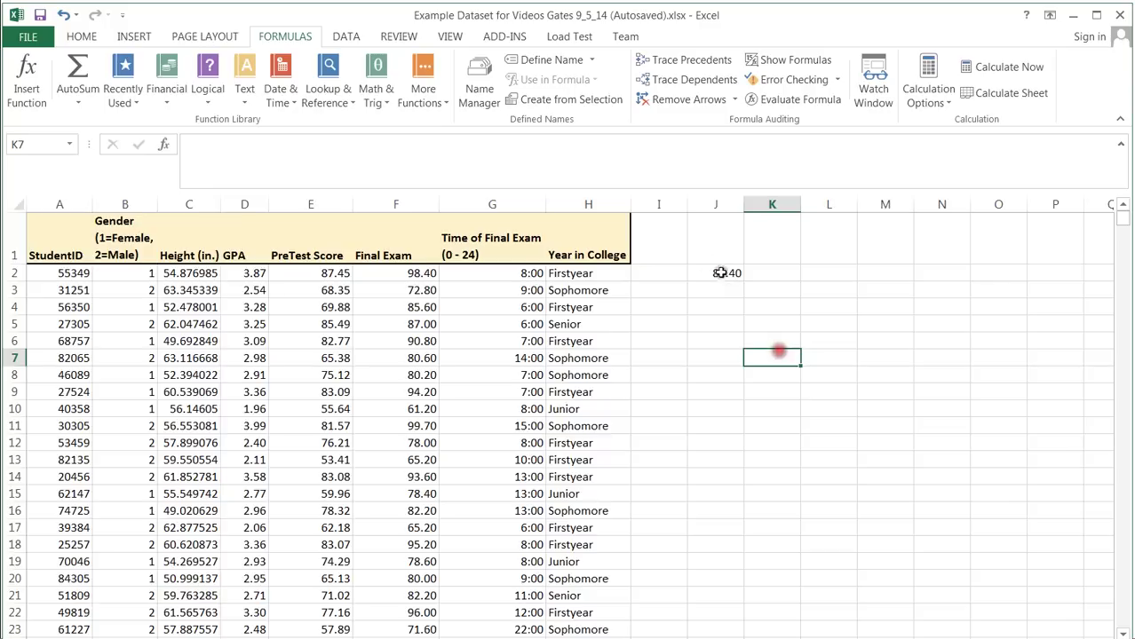
Type the labels 'Median' in I2 and 'Mean' in I3
left_click(666, 272)
type("Median")
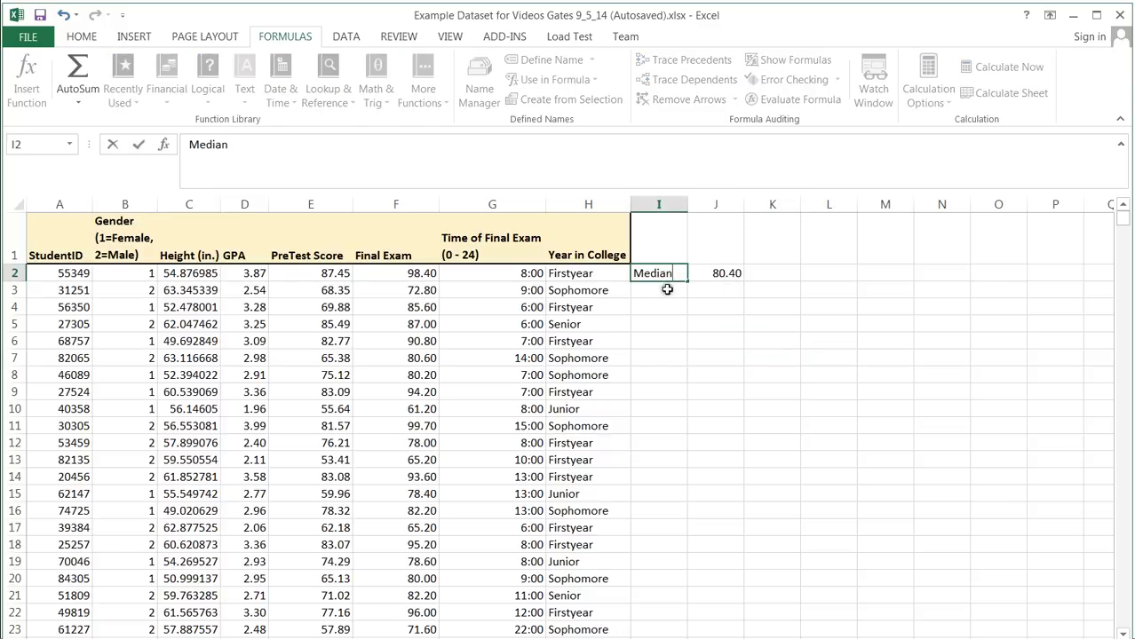
left_click(667, 289)
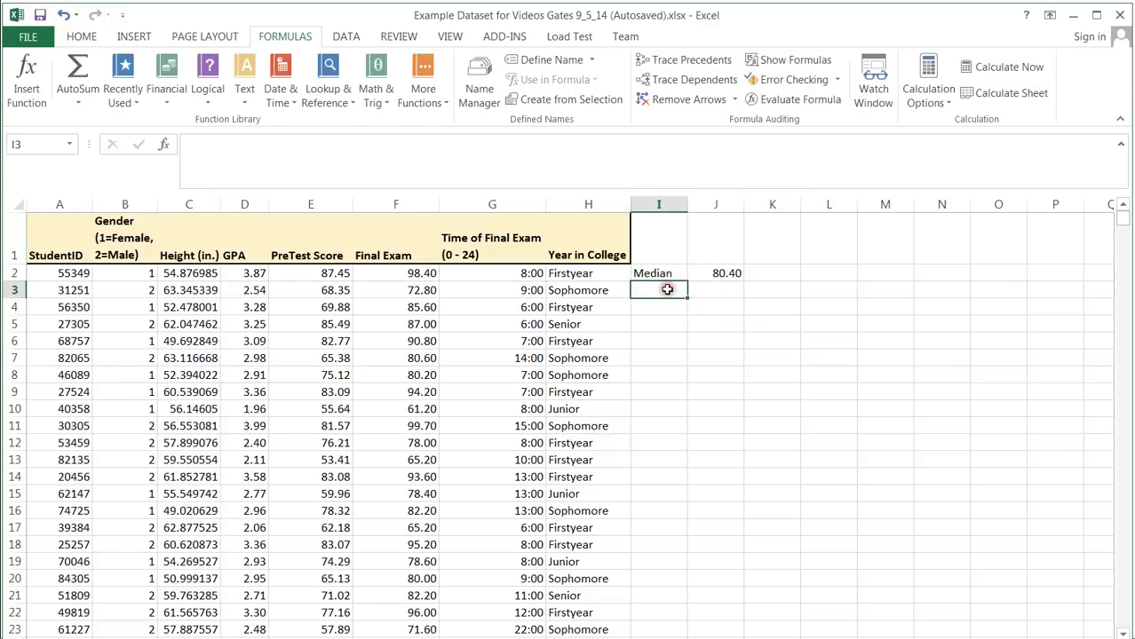
type("Mean")
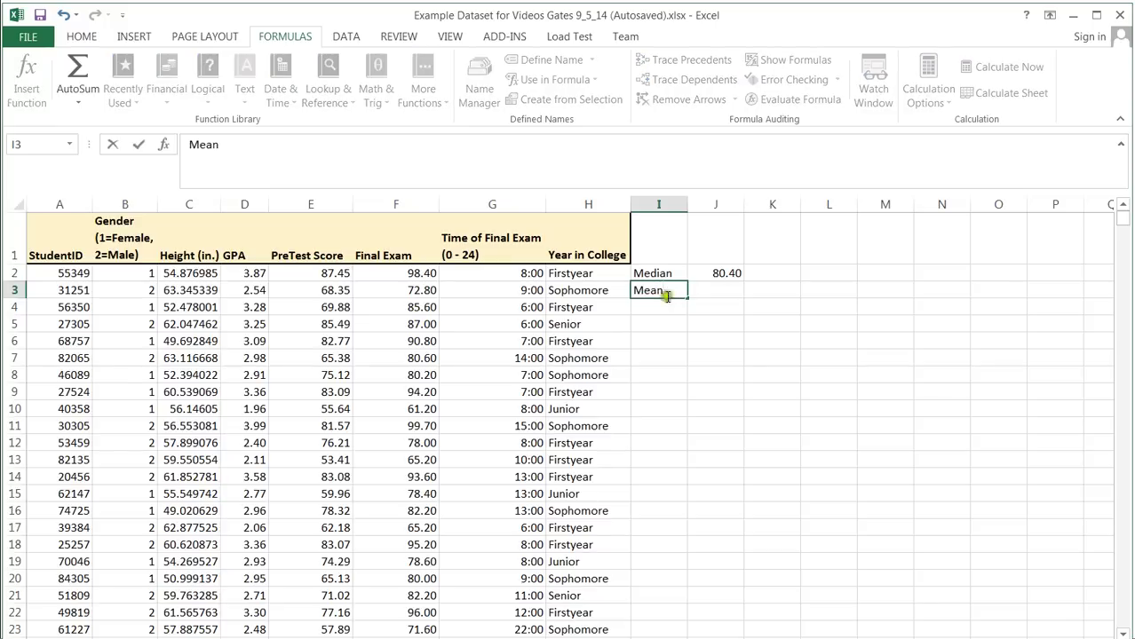
left_click(724, 287)
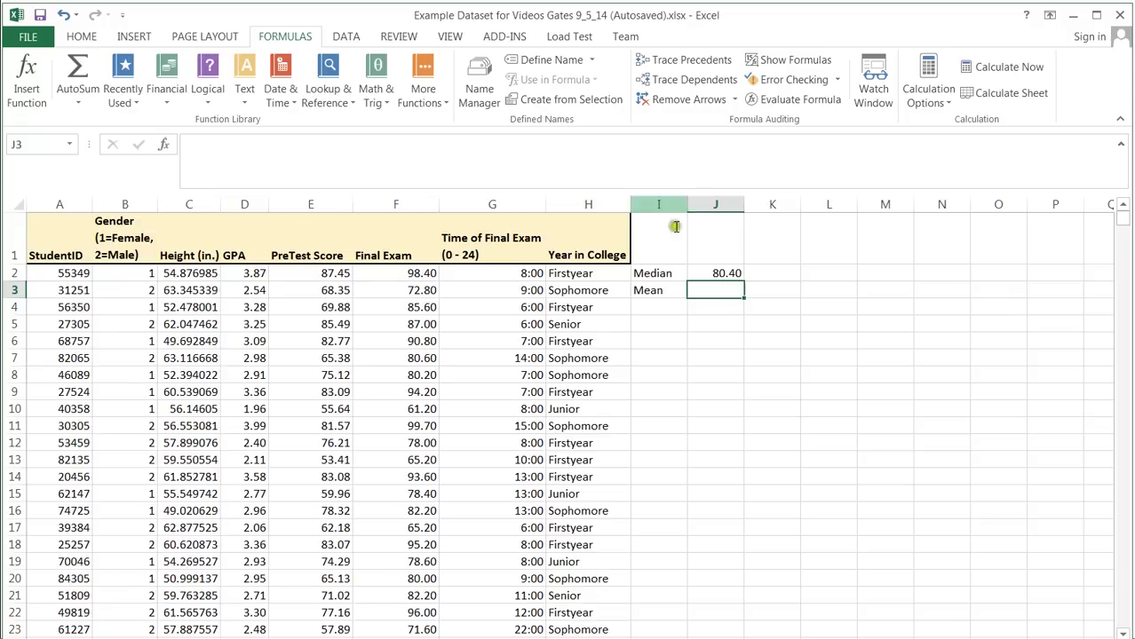
Insert =AVERAGE(F2:F31) in J3 for a Final Exam mean of 81.85, then check J2's median
left_click(441, 92)
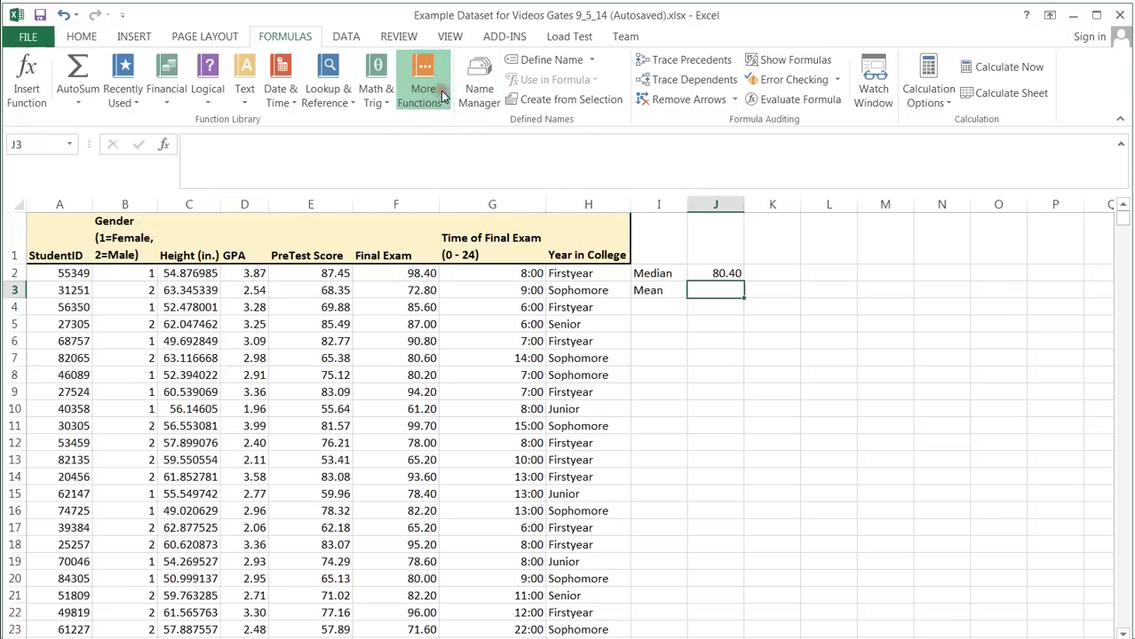
left_click(583, 142)
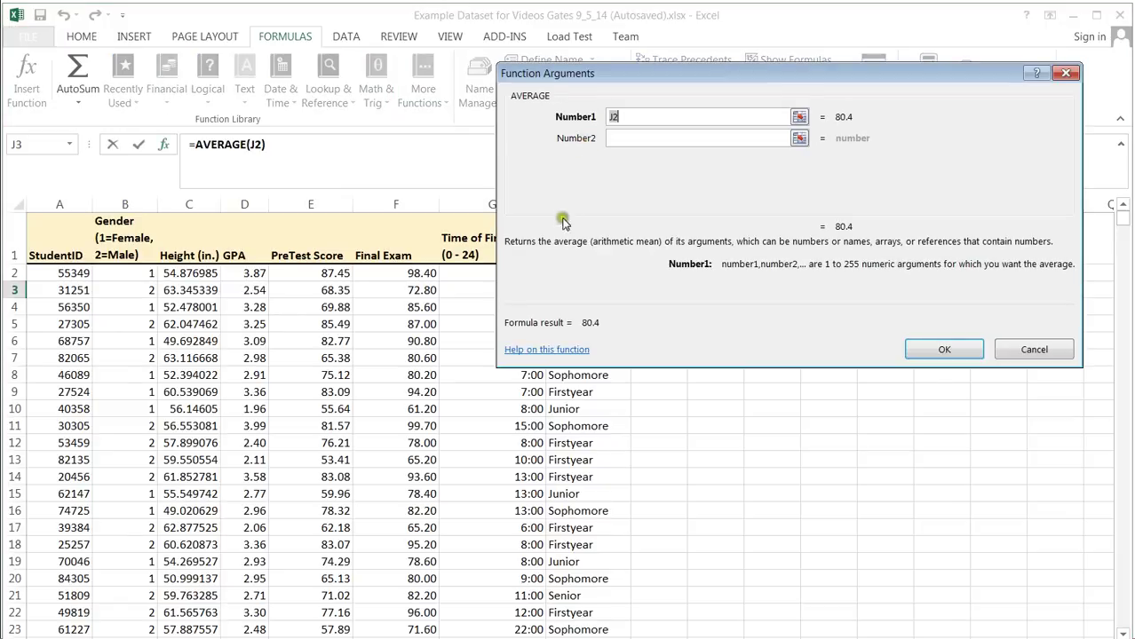
left_click_drag(371, 270, 380, 589)
left_click(928, 349)
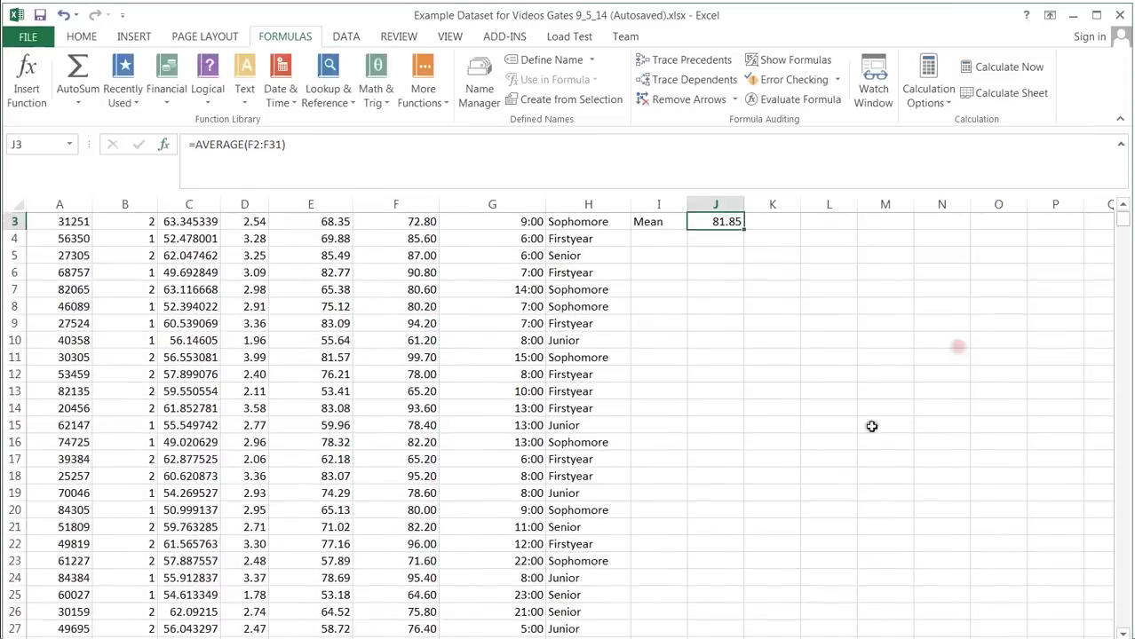
scroll(874, 431, "up", 1)
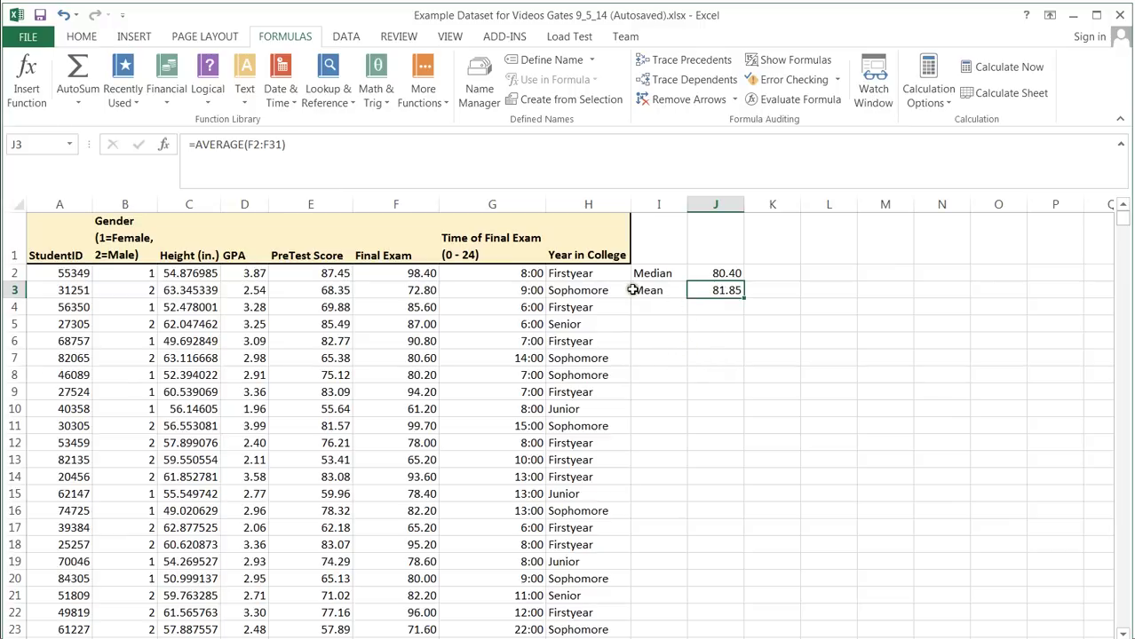
left_click(700, 271)
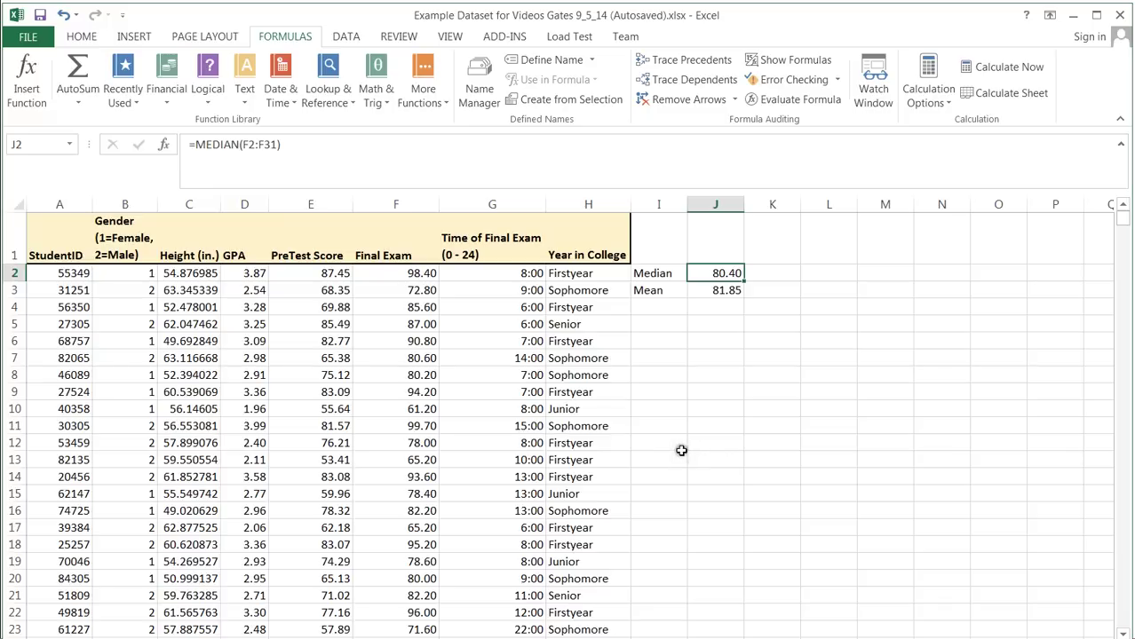
key("alt+Tab")
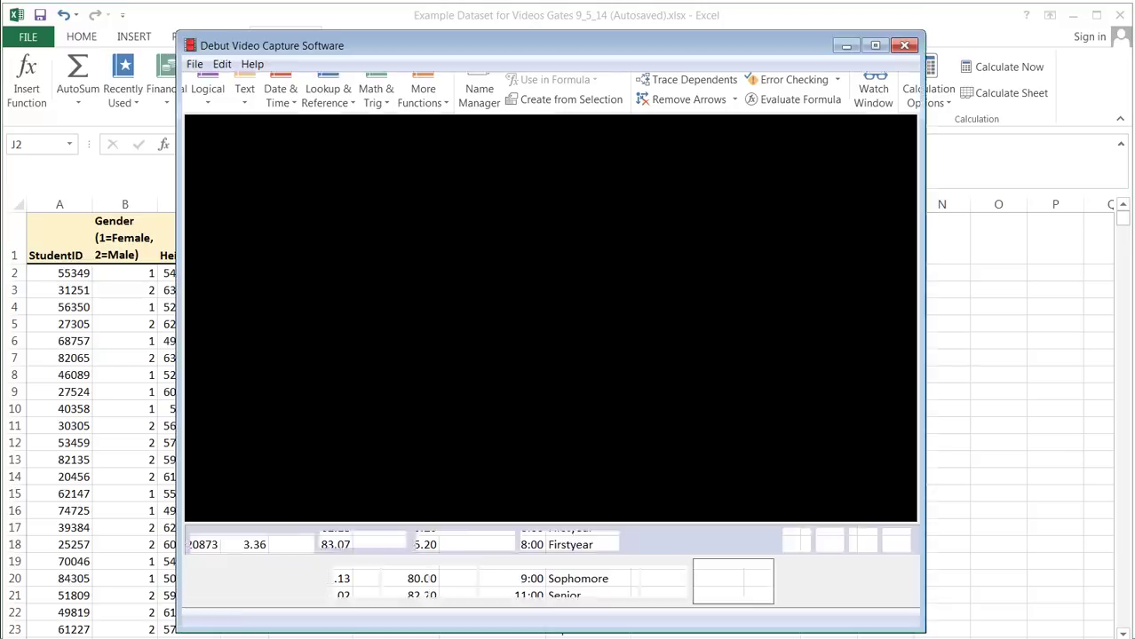